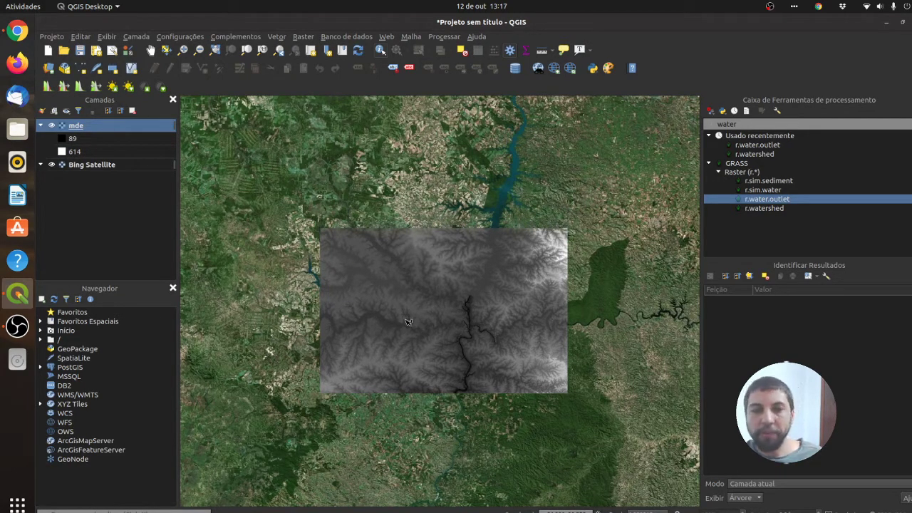
Step: Check the mde layer's provider information, including its coordinate system, extent, data type and pixel size
double_click(78, 126)
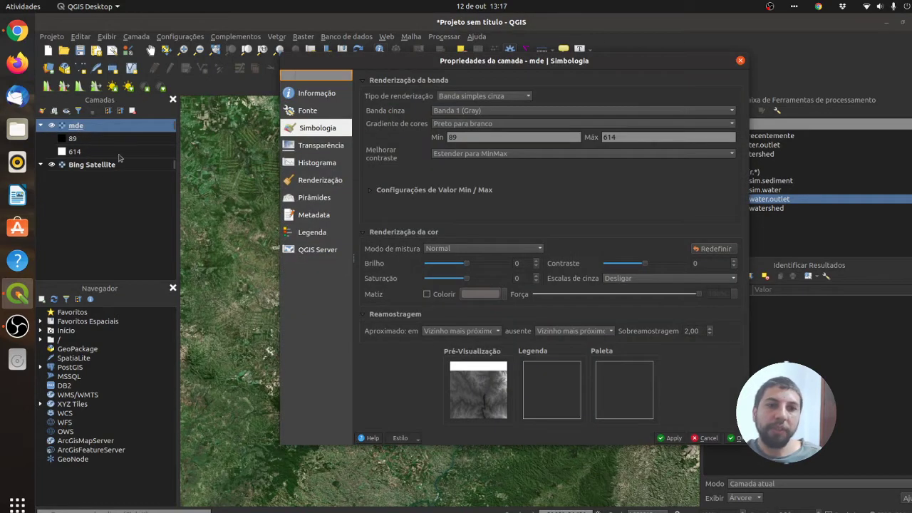
left_click(316, 102)
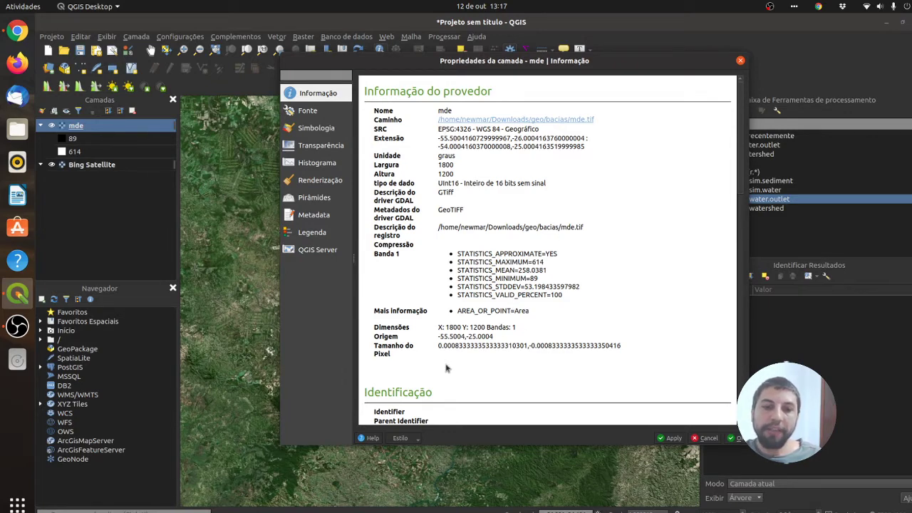
left_click(740, 61)
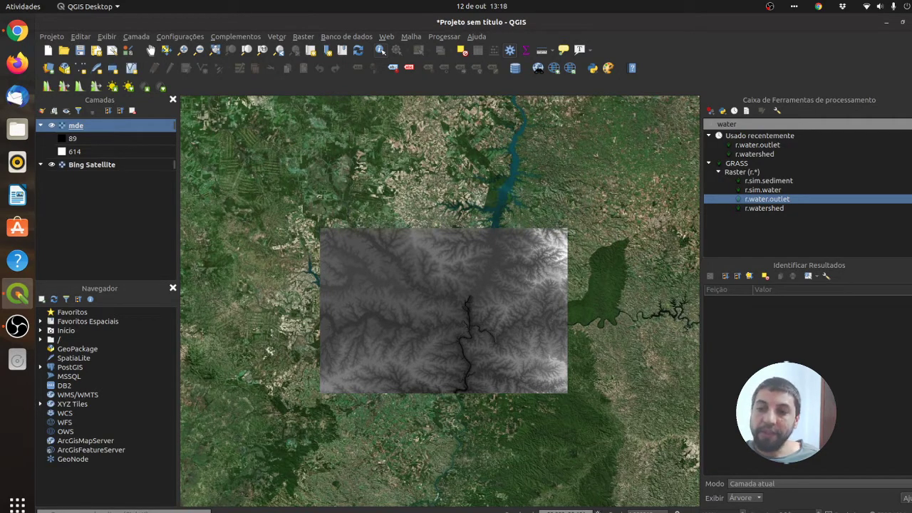
Step: Close the identify results and search the processing toolbox for "fill" to open the r.fill.dir tool
left_click(911, 265)
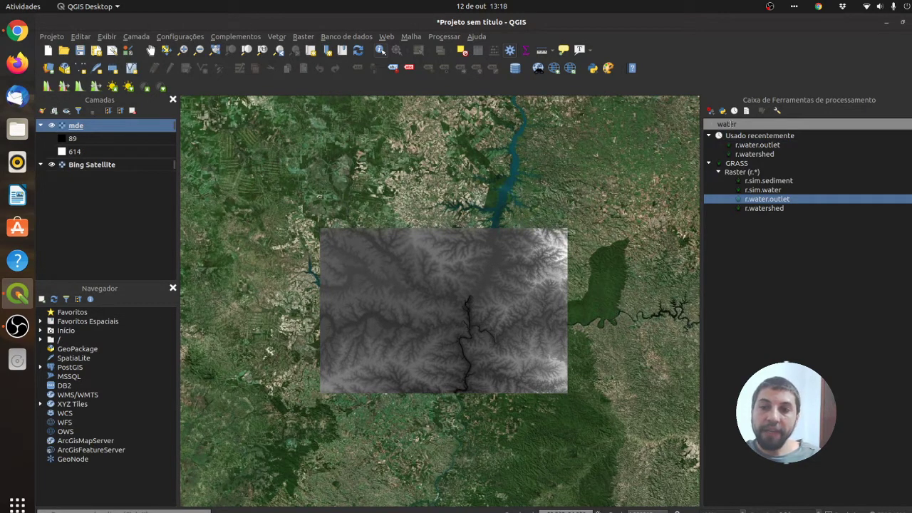
double_click(740, 124)
type("fill")
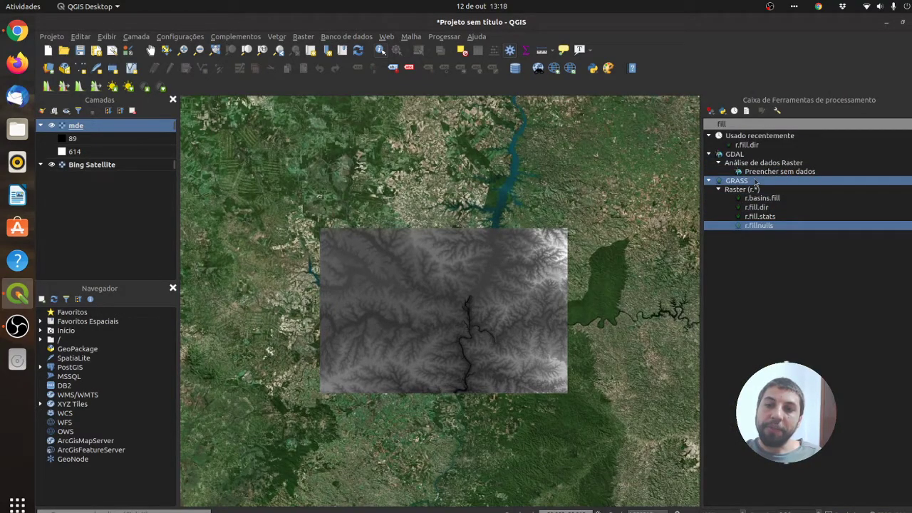
double_click(748, 145)
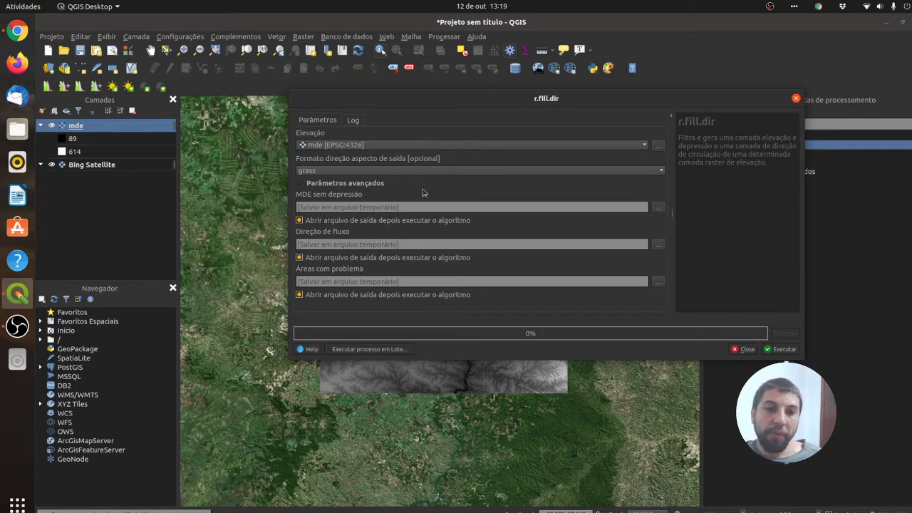
Step: Run r.fill.dir on mde without loading the flow direction and problem areas, saving the depressionless DEM over mde_fill.tif in the bacias folder
left_click(299, 257)
left_click(299, 295)
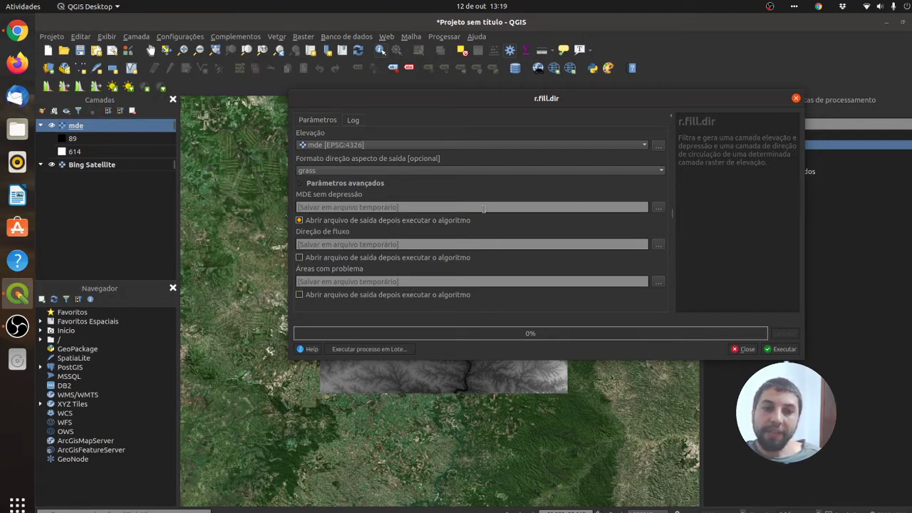
left_click(658, 211)
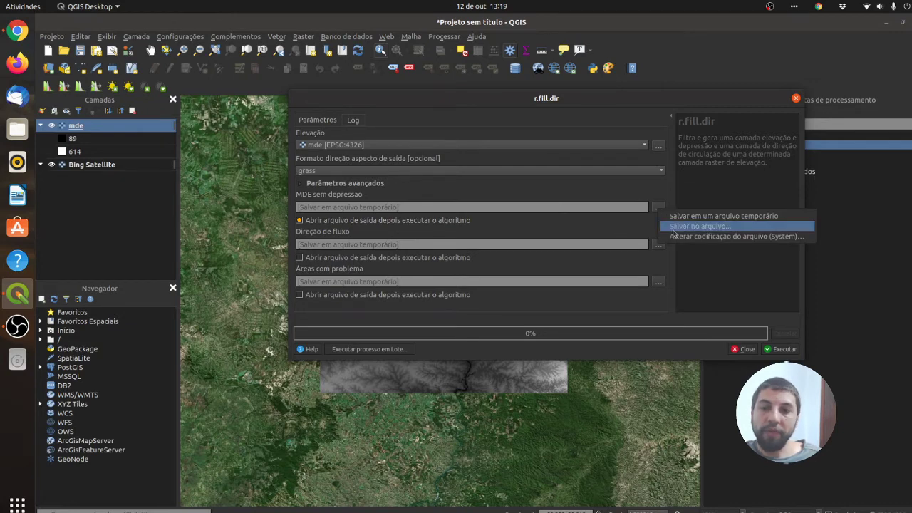
left_click(673, 229)
left_click(368, 99)
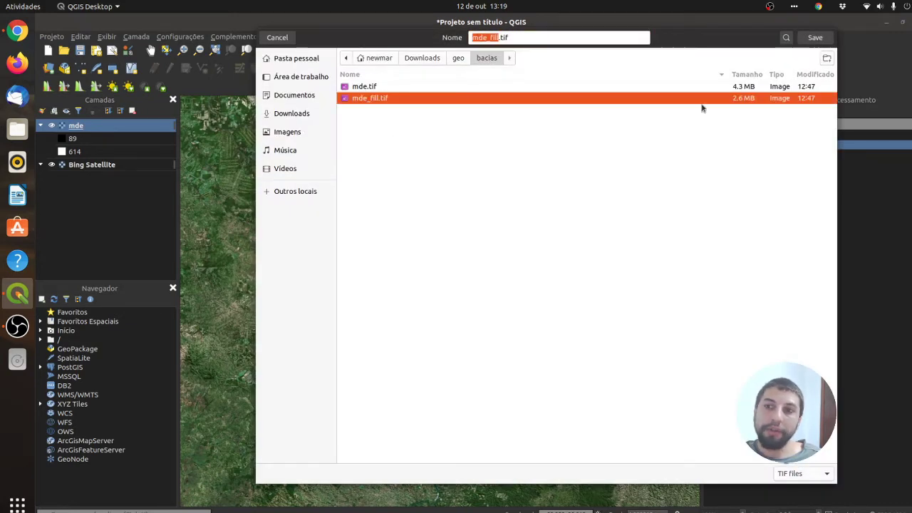
left_click(814, 37)
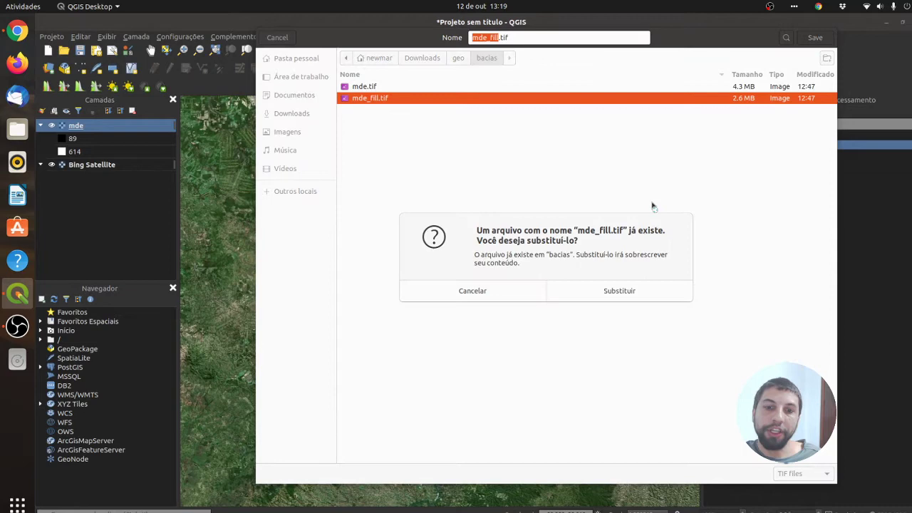
left_click(604, 292)
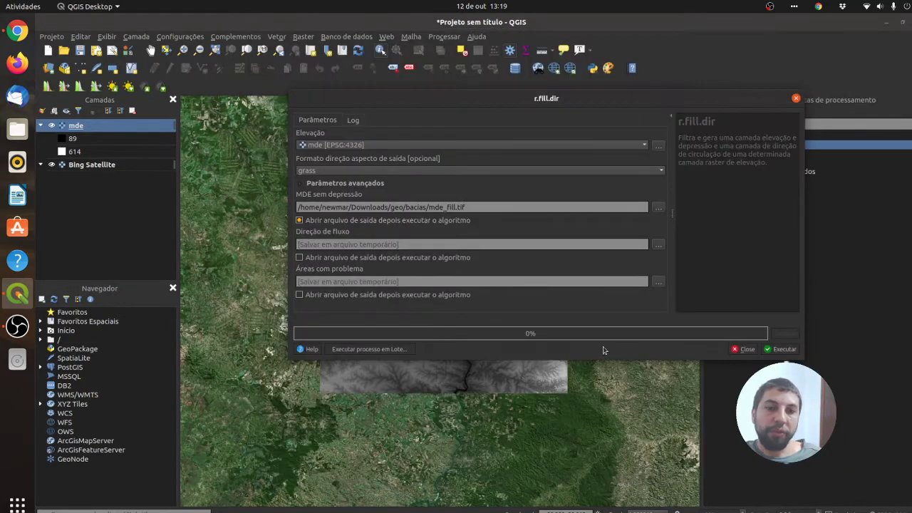
left_click(780, 351)
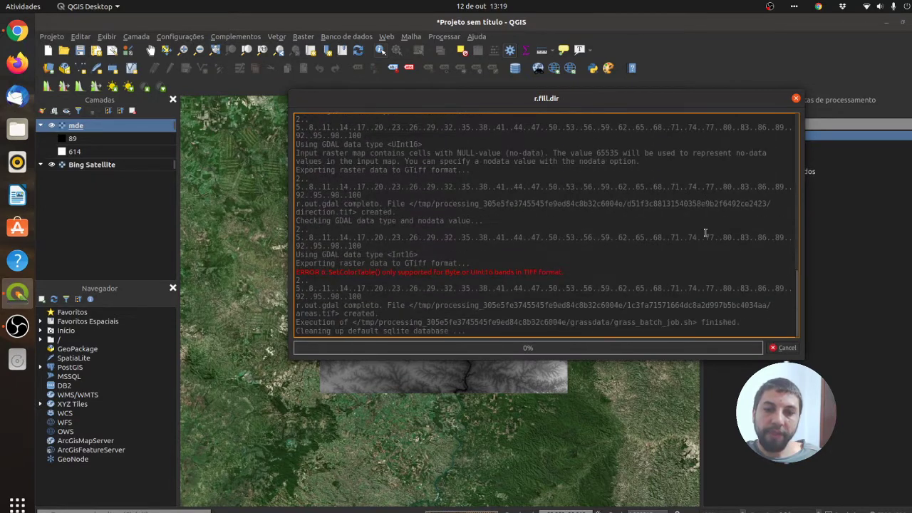
left_click(796, 99)
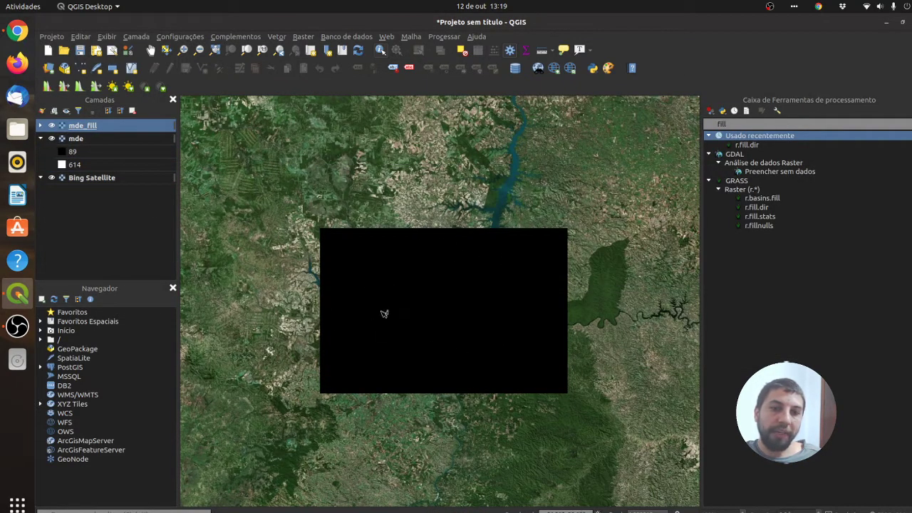
Step: Render the mde_fill layer as single-band gray with the min/max accuracy set to Real (mais lento)
double_click(80, 125)
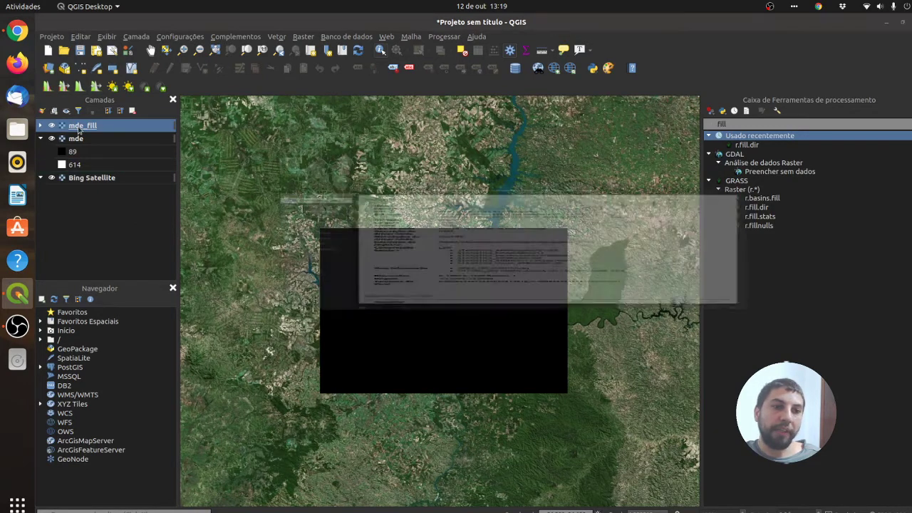
left_click(313, 128)
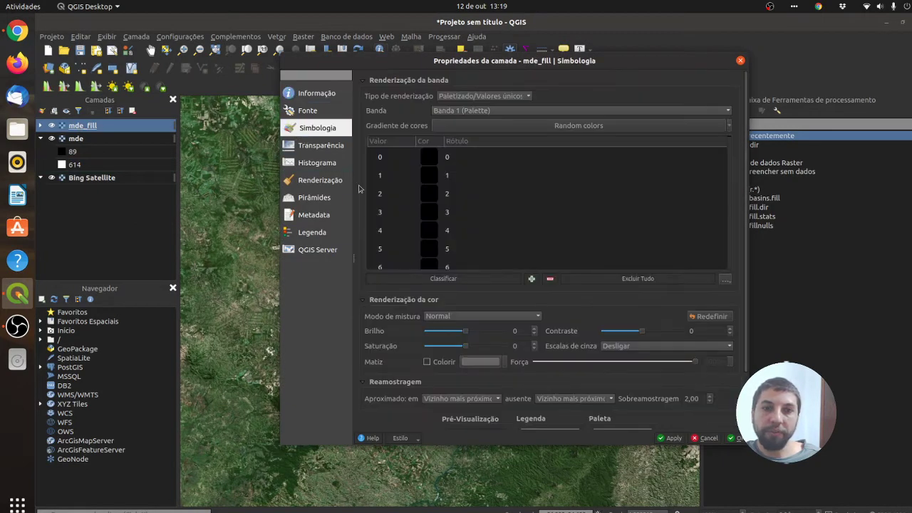
left_click(482, 99)
left_click(482, 111)
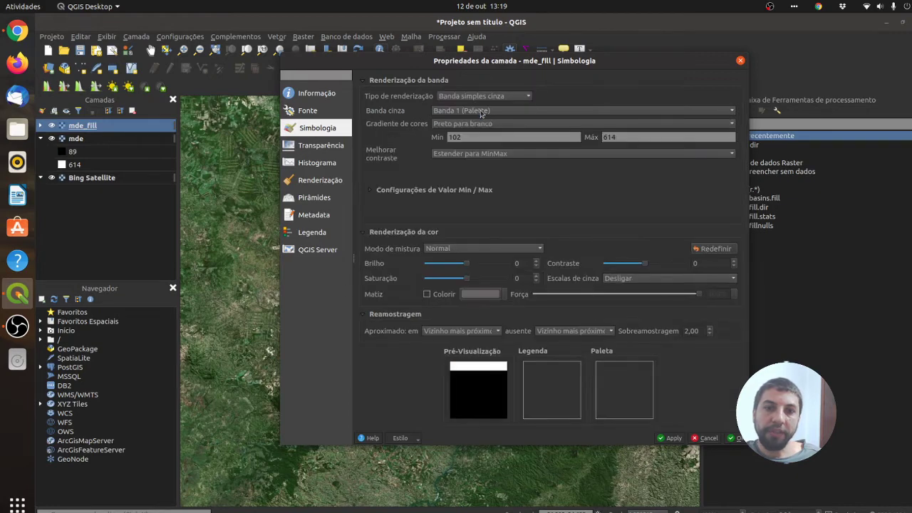
left_click(370, 191)
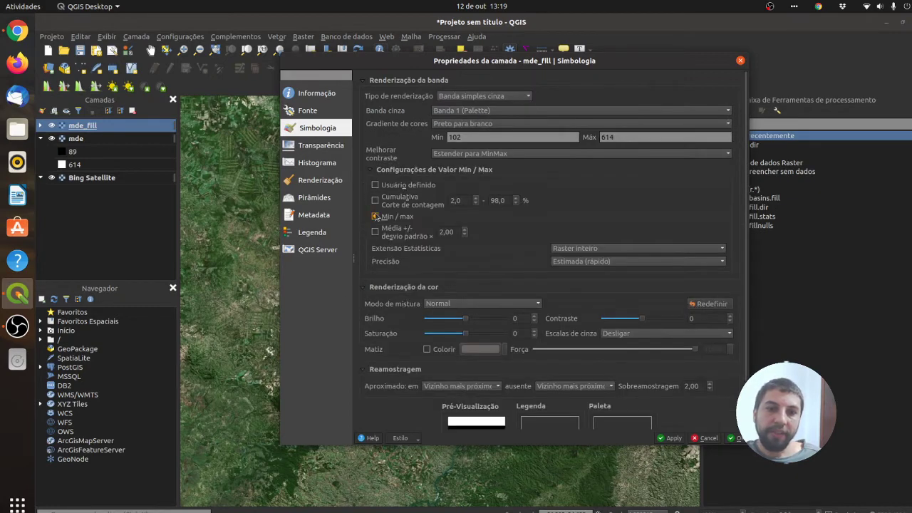
left_click(592, 262)
left_click(580, 276)
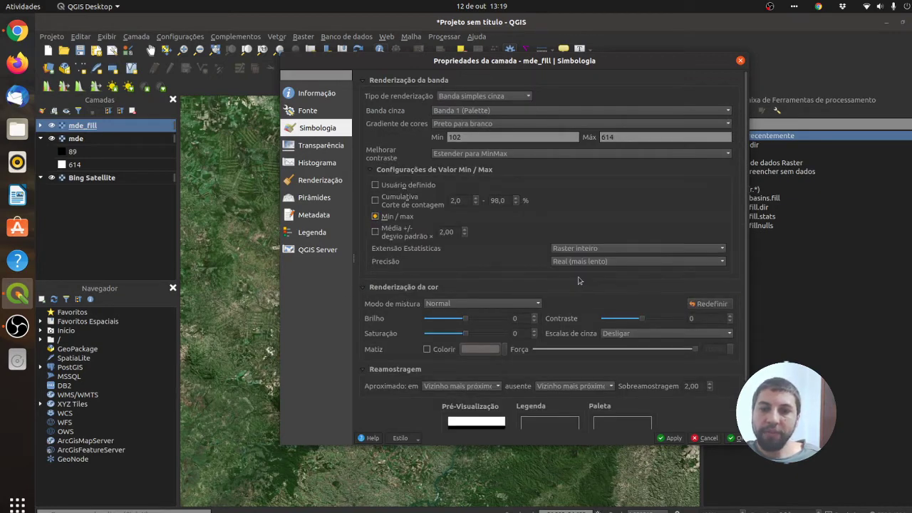
left_click(725, 439)
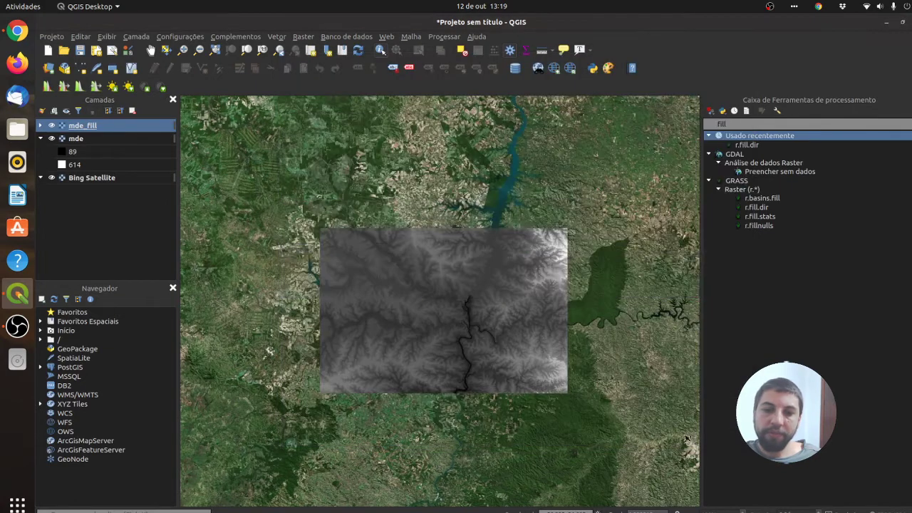
Step: Hide the original mde layer, remove it from the project, and select mde_fill
left_click(69, 139, "ctrl")
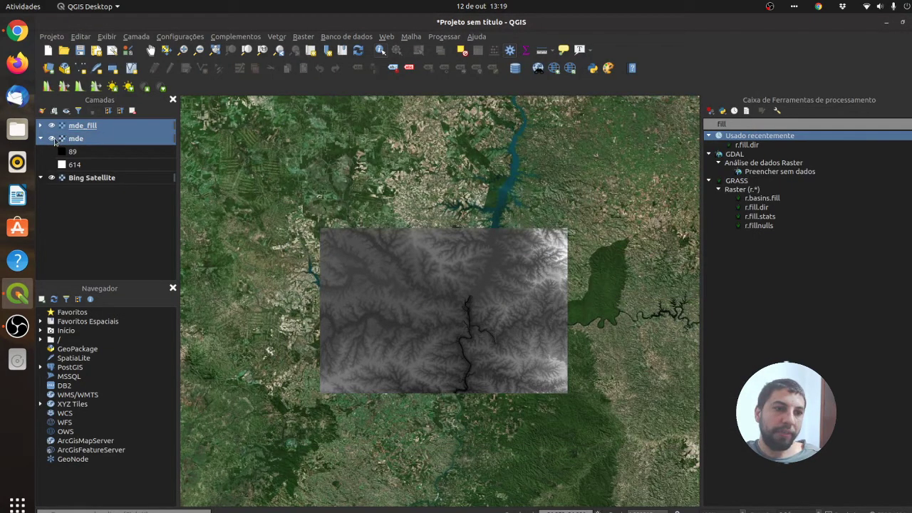
left_click(52, 138, "ctrl")
left_click(140, 176, "ctrl")
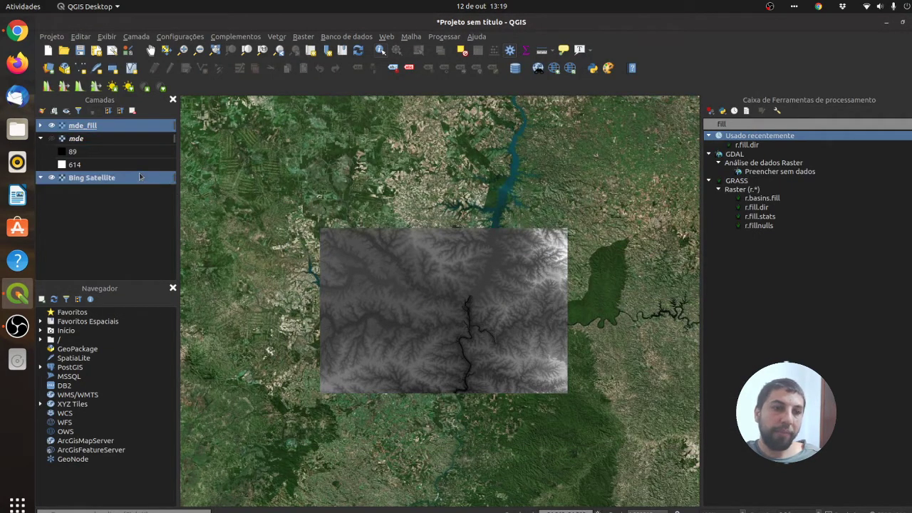
right_click(77, 138)
left_click(126, 215)
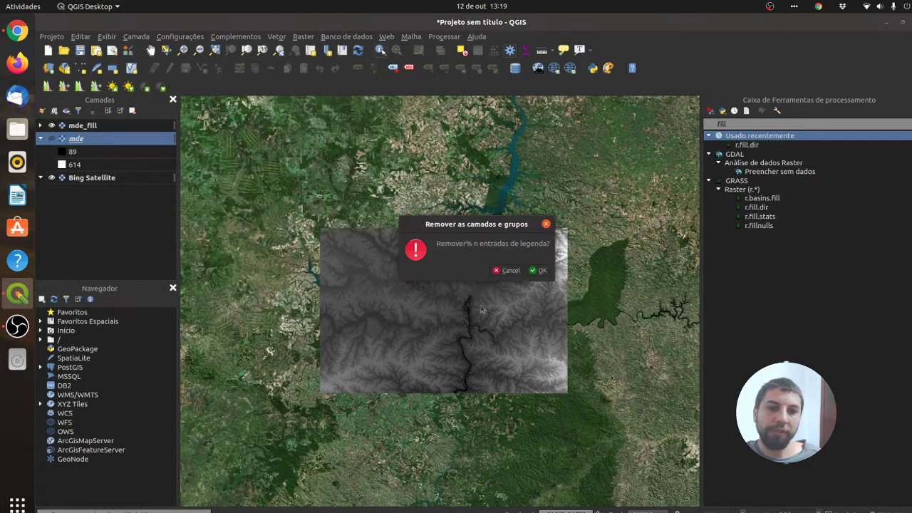
left_click(535, 275)
left_click(81, 143)
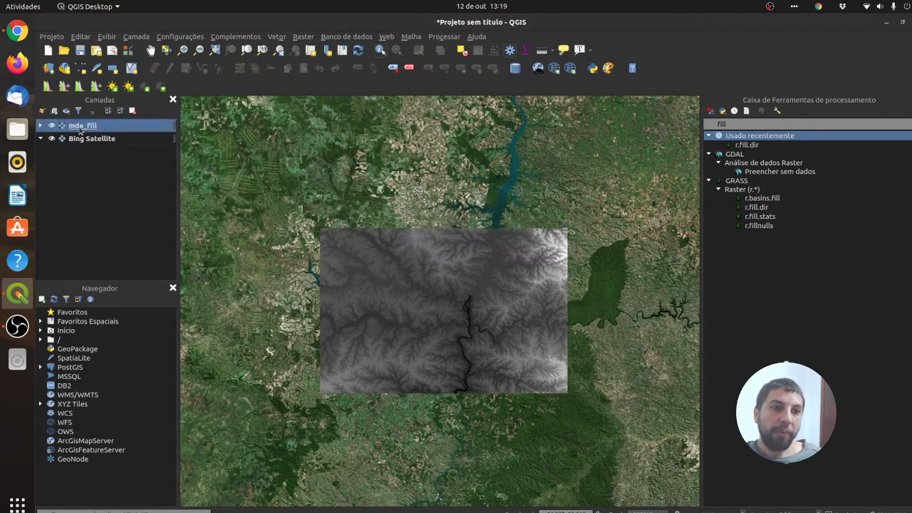
left_click(81, 127)
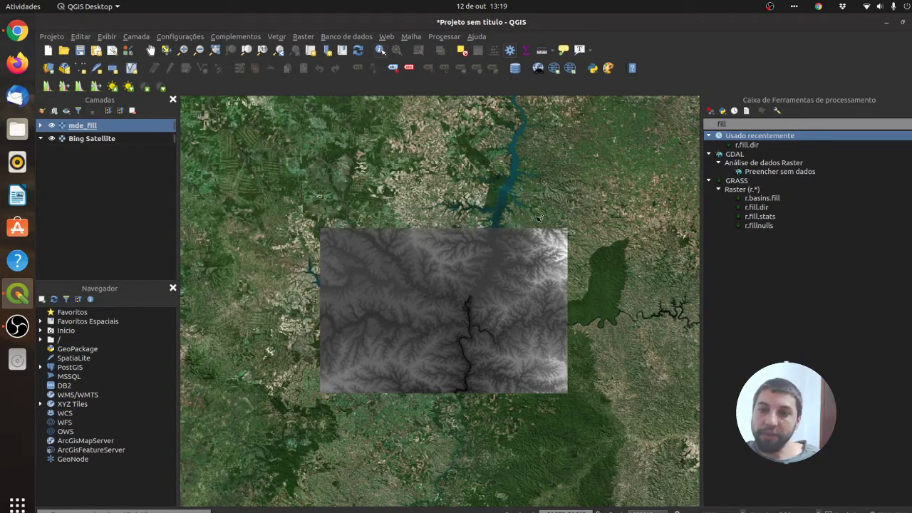
Step: Search the processing toolbox for "water" and open the GRASS r.watershed tool
left_click(741, 125)
double_click(741, 124)
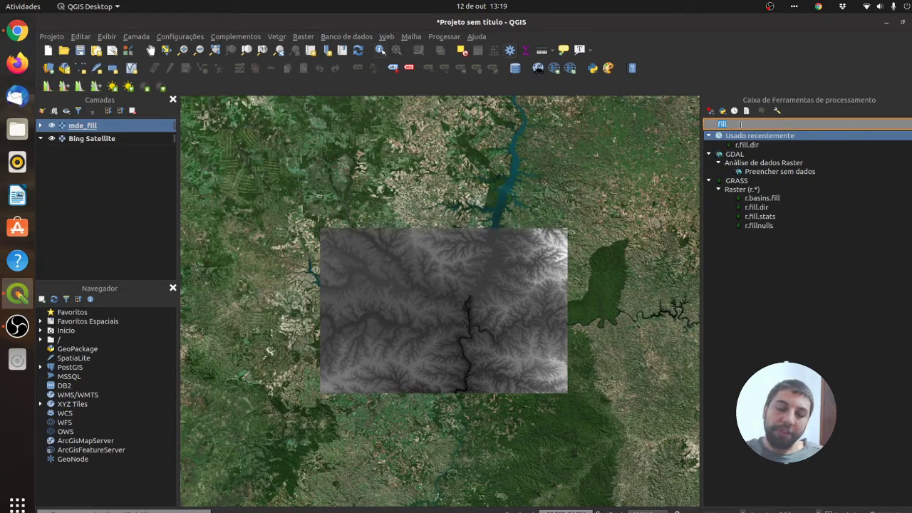
type("water")
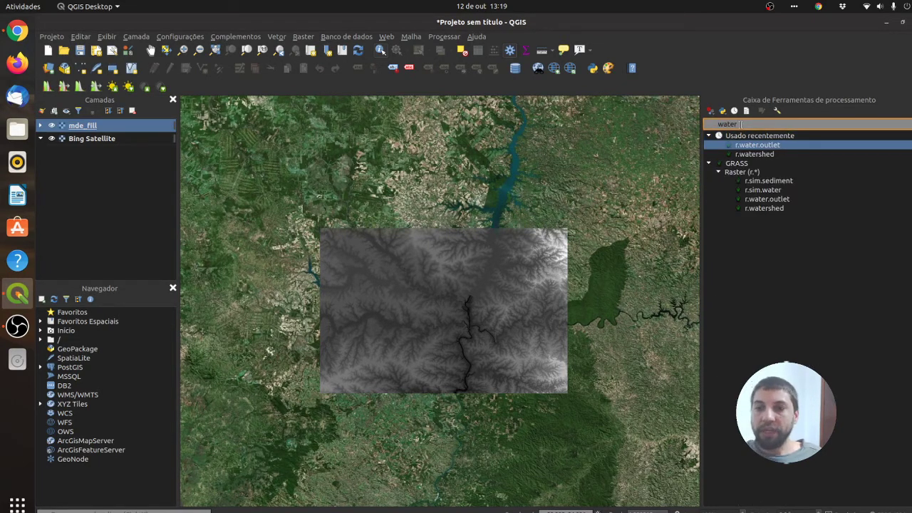
double_click(759, 210)
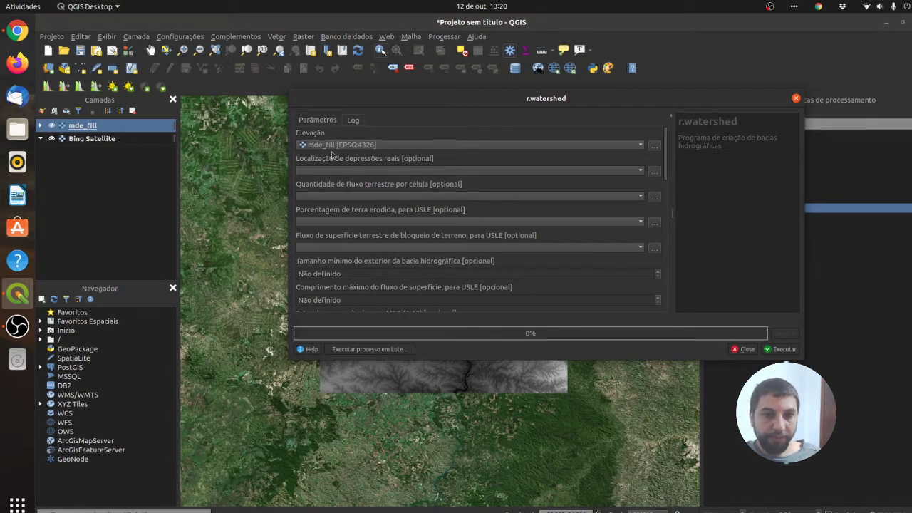
Step: Set r.watershed's minimum exterior basin size to 3000 and its maximum memory to 8000 MB
left_click(345, 270)
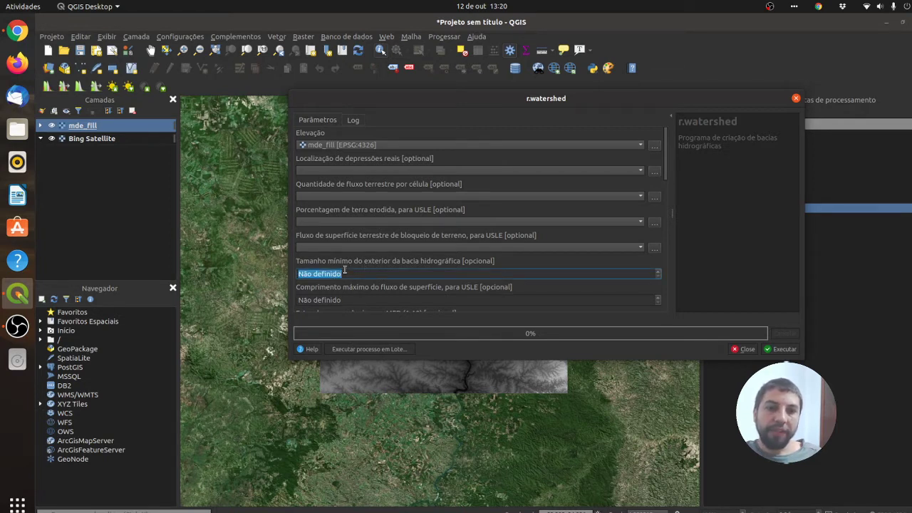
type("3000")
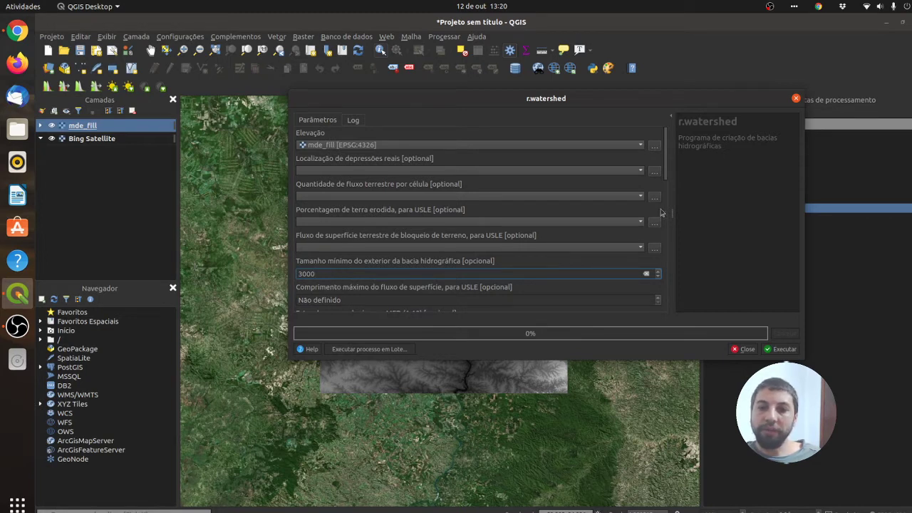
left_click_drag(665, 173, 666, 202)
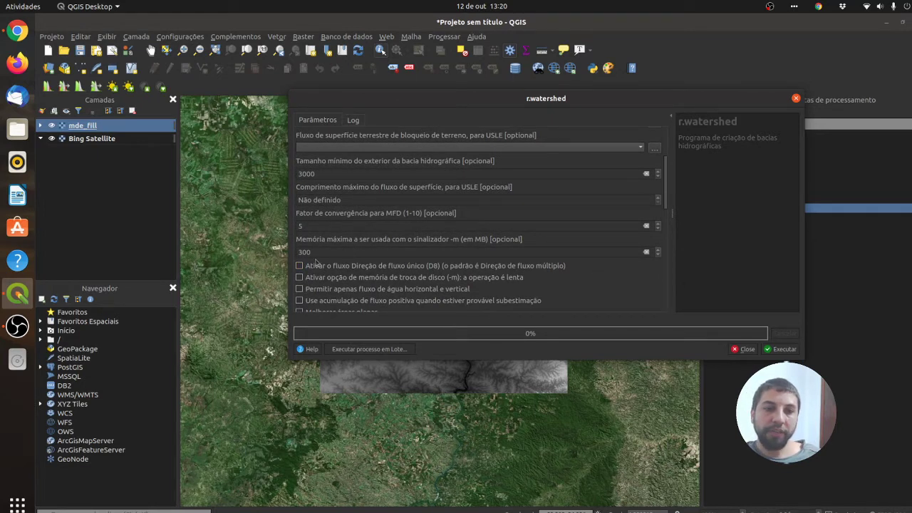
left_click_drag(313, 253, 298, 252)
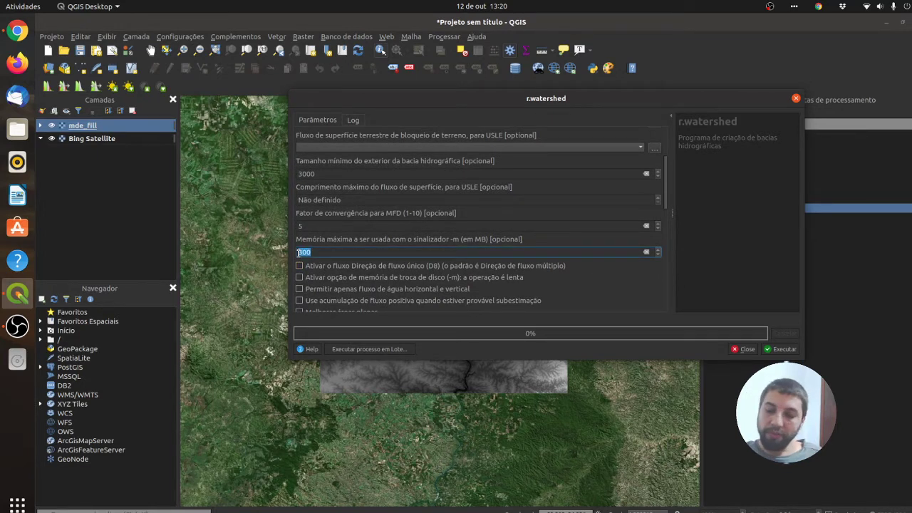
type("3000")
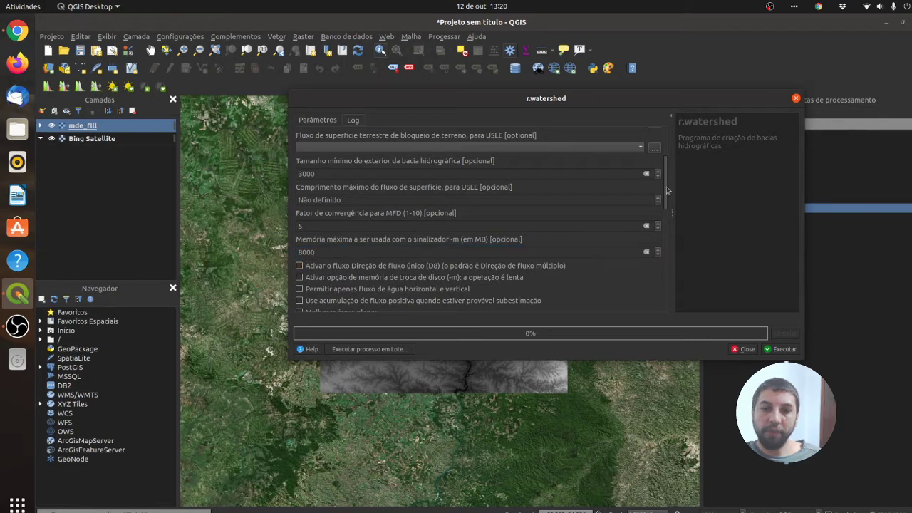
Step: Run r.watershed with only the drainage direction, unique basin label and stream segment outputs set to load, and close the tool
left_click_drag(670, 191, 665, 240)
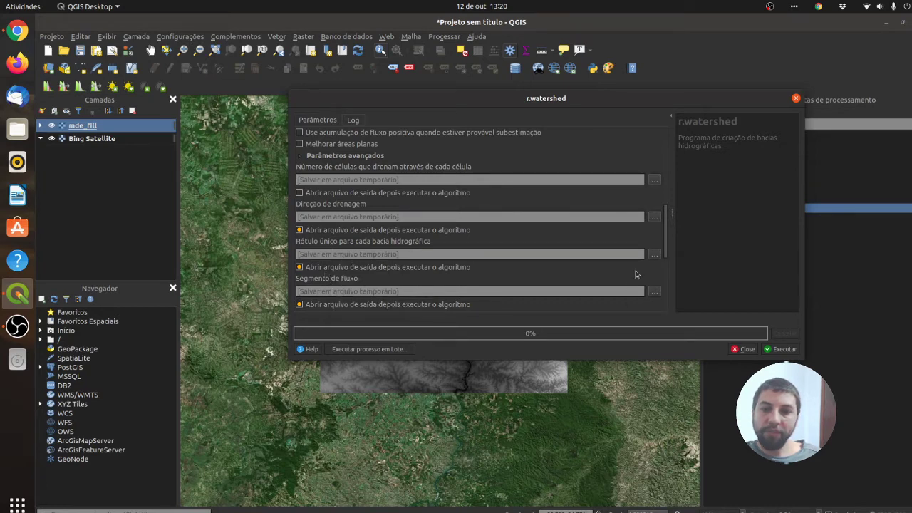
left_click_drag(666, 221, 666, 252)
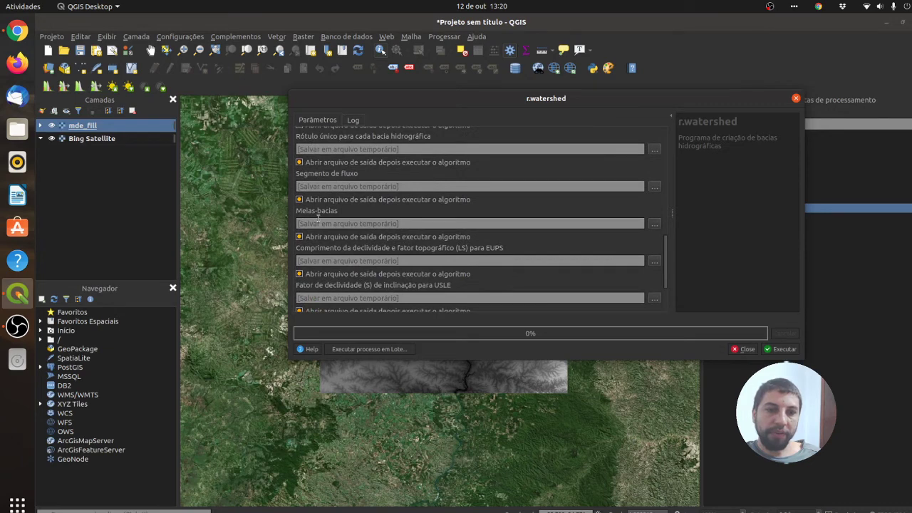
left_click(299, 236)
left_click(299, 273)
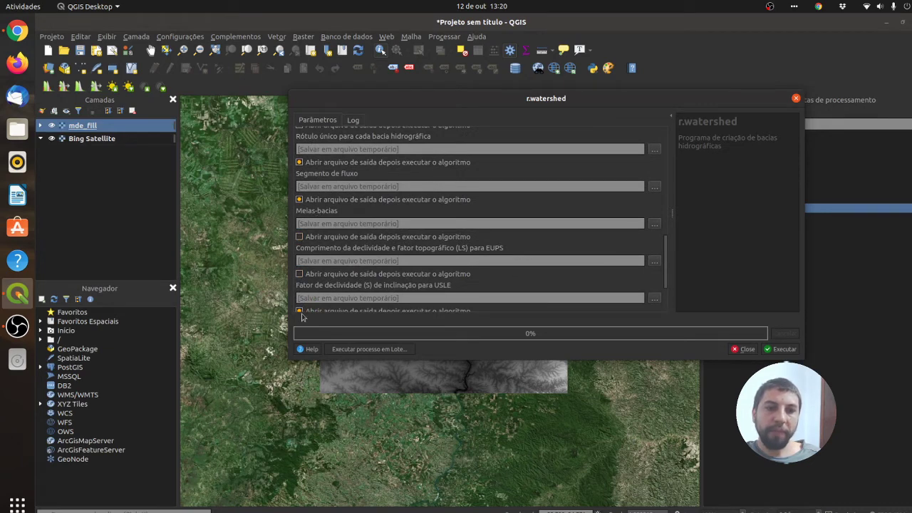
left_click(299, 311)
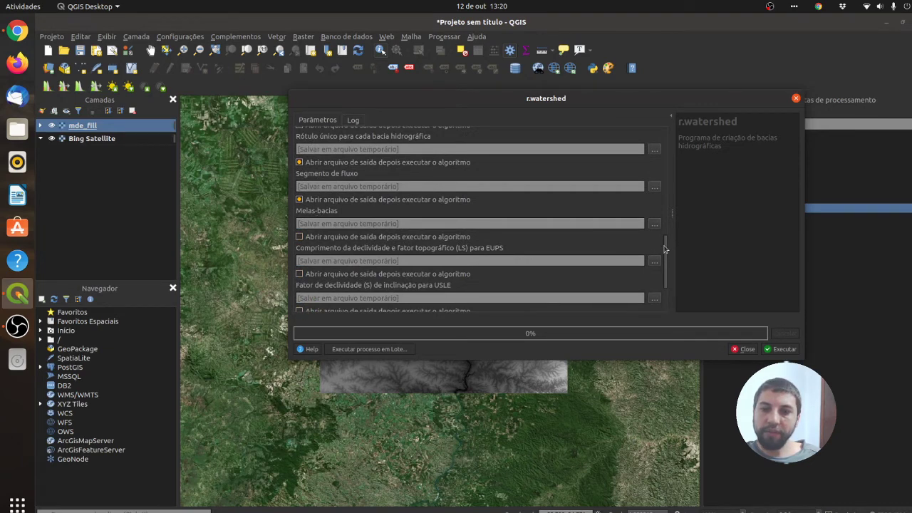
left_click_drag(666, 247, 666, 273)
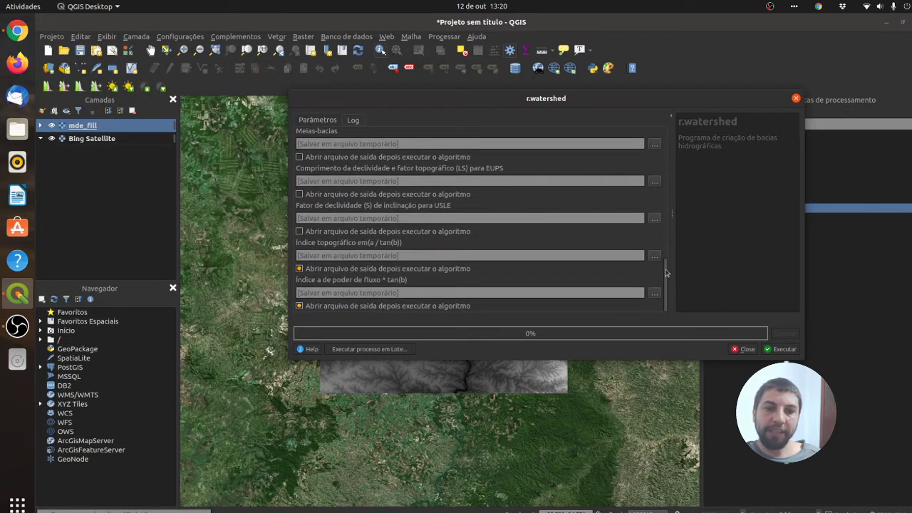
left_click(302, 269)
left_click(300, 306)
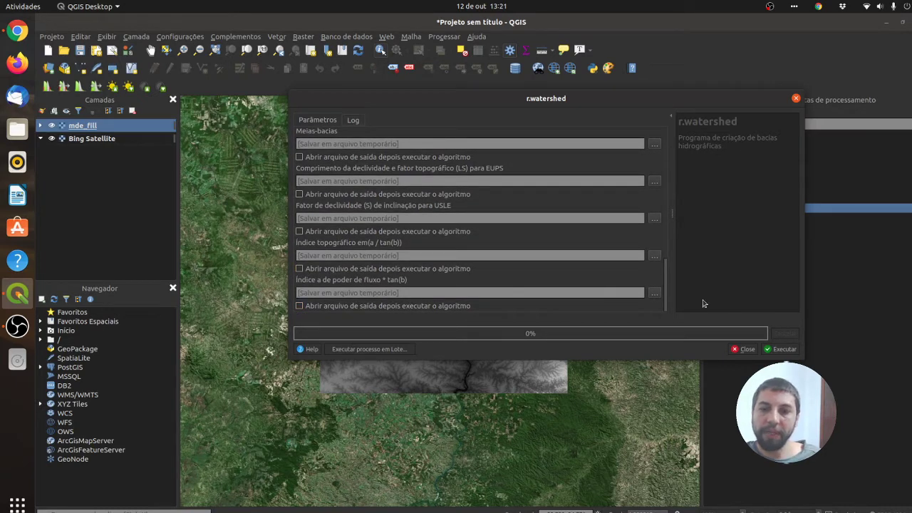
left_click(783, 348)
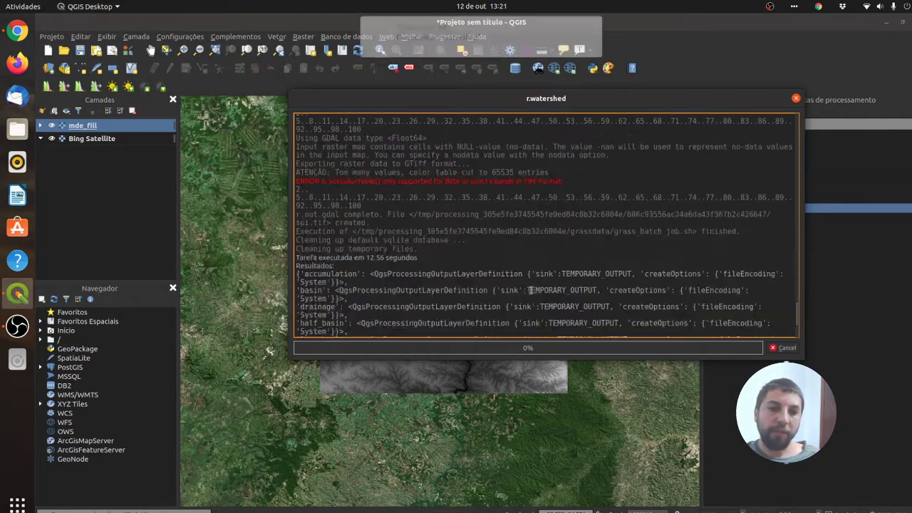
left_click(746, 349)
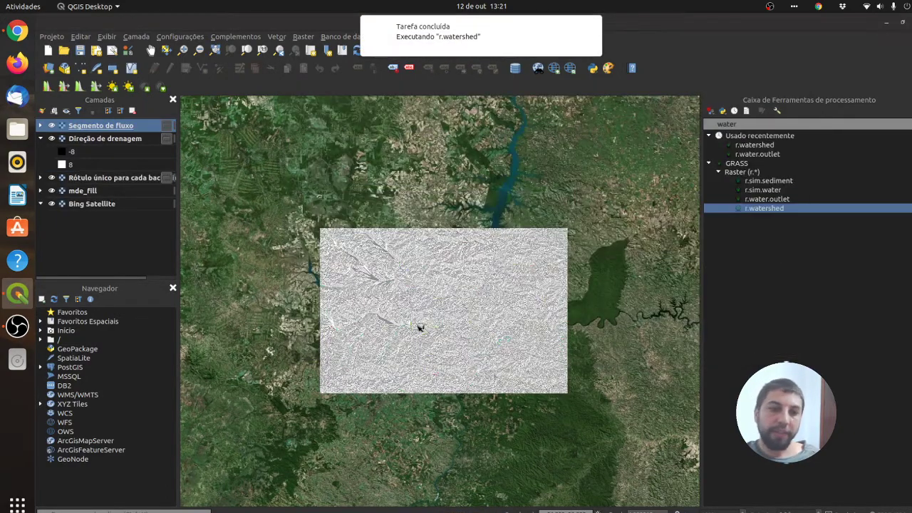
Step: Hide the Segmento de fluxo and Direção de drenagem layers and examine the coloured basins of the unique label raster
left_click(79, 141, "shift")
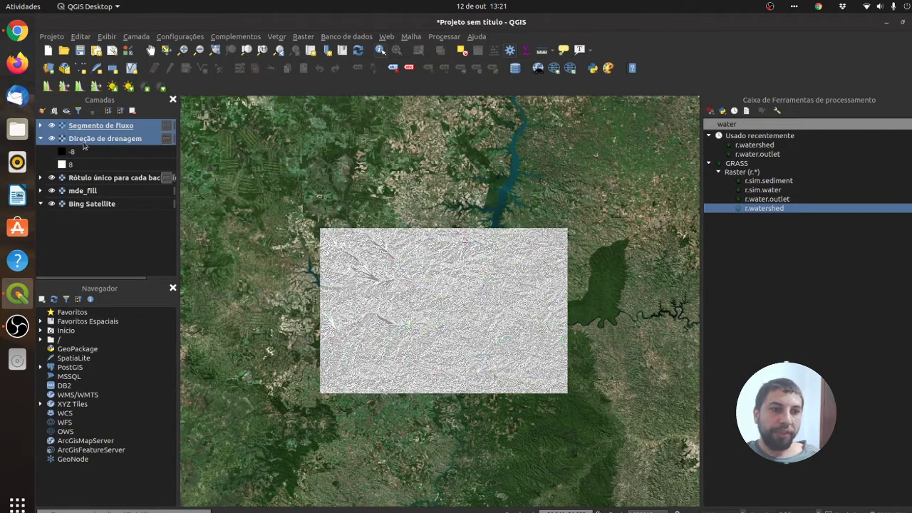
left_click(83, 141, "ctrl")
left_click(82, 179, "ctrl")
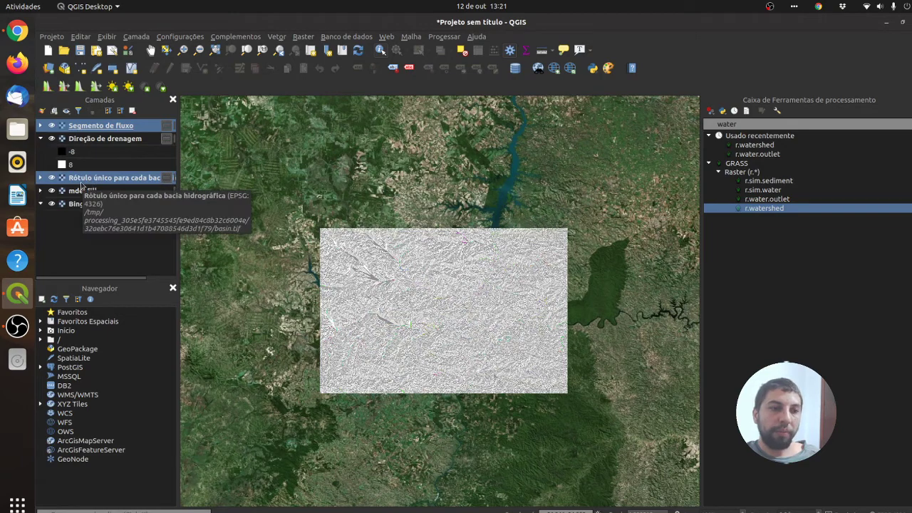
left_click(45, 130)
left_click(52, 126)
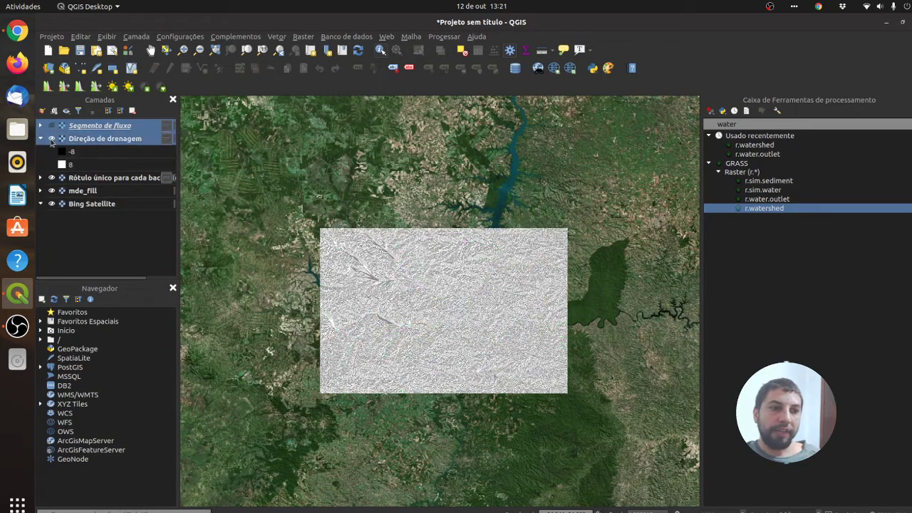
left_click(52, 138)
scroll(422, 355, "up", 3)
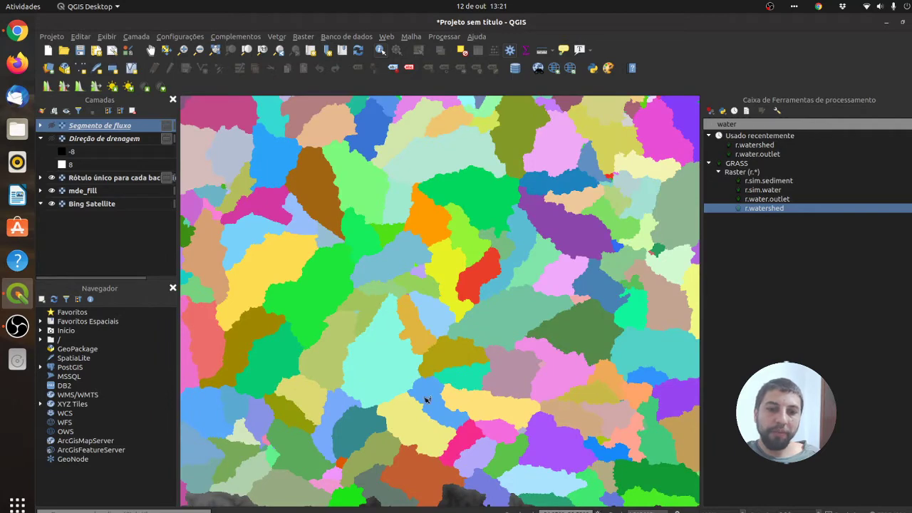
scroll(573, 256, "down", 1)
left_click_drag(583, 255, 460, 350)
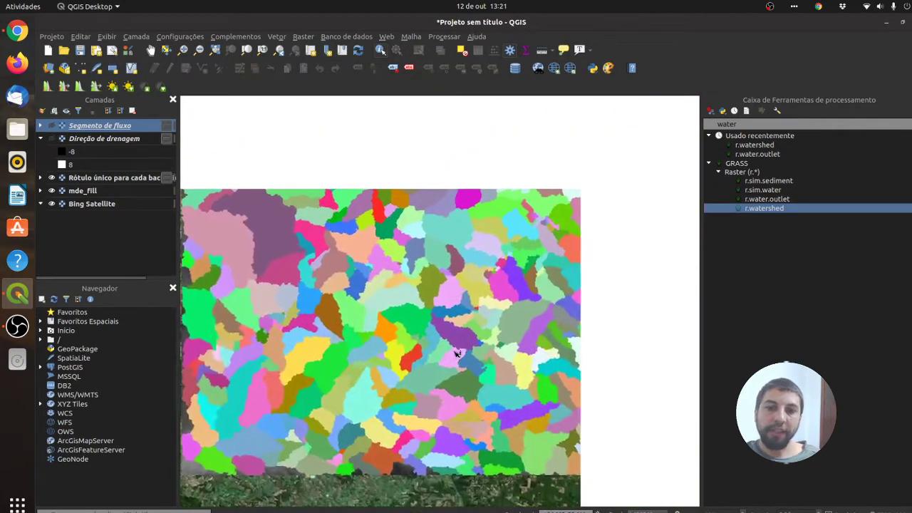
scroll(517, 235, "up", 2)
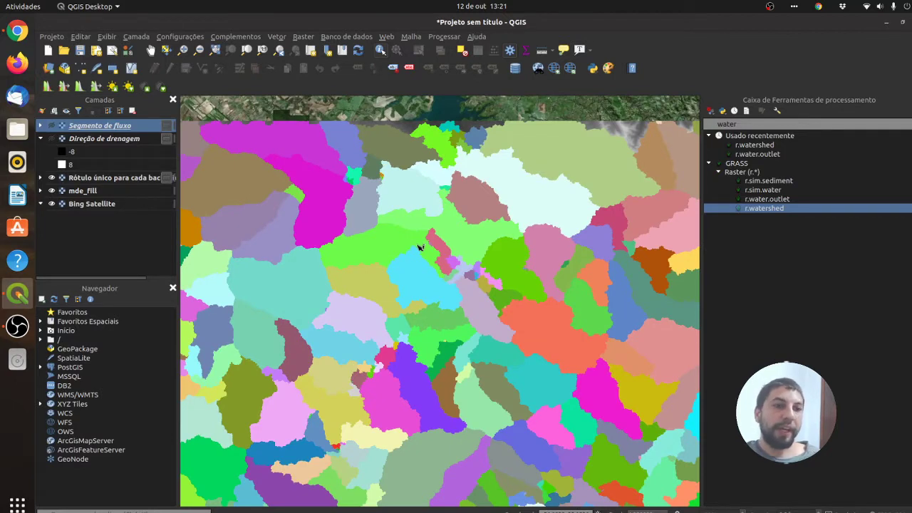
Step: Move the Rótulo único layer above Direção de drenagem, and display Segmento de fluxo in its place
left_click(56, 140, "shift")
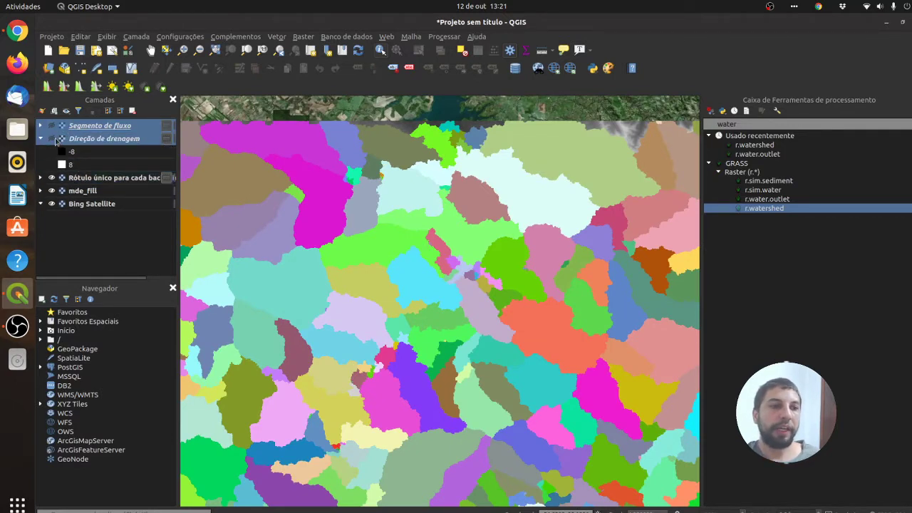
left_click_drag(85, 182, 119, 132)
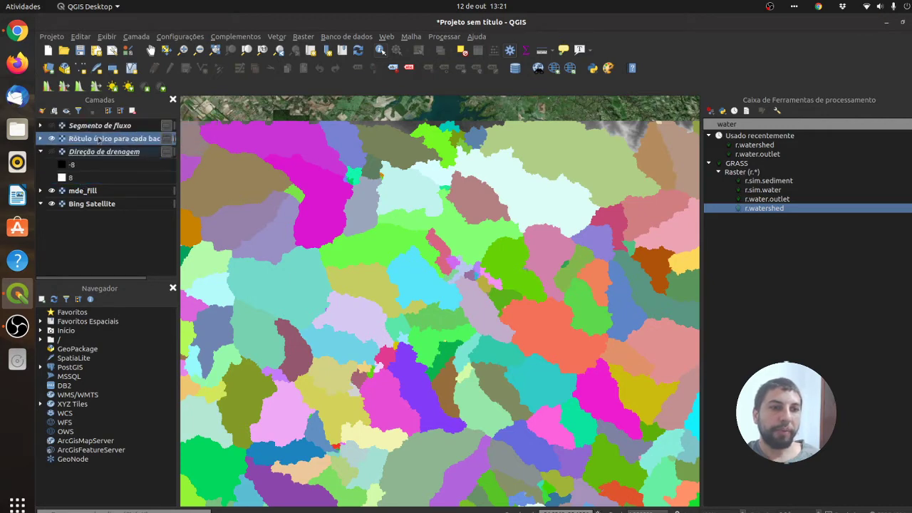
left_click(52, 127)
left_click(51, 139)
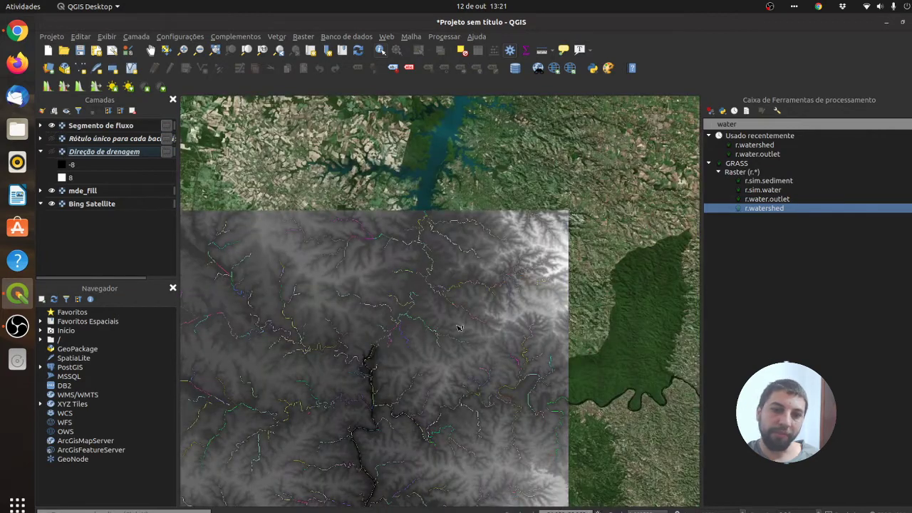
Step: Examine the stream segments over mde_fill and open the GRASS r.water.outlet tool
left_click_drag(460, 329, 555, 228)
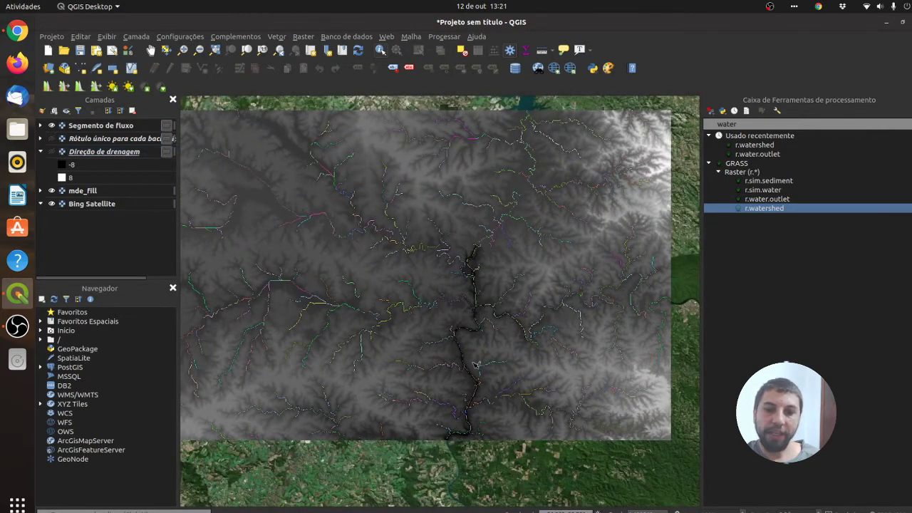
scroll(507, 320, "up", 3)
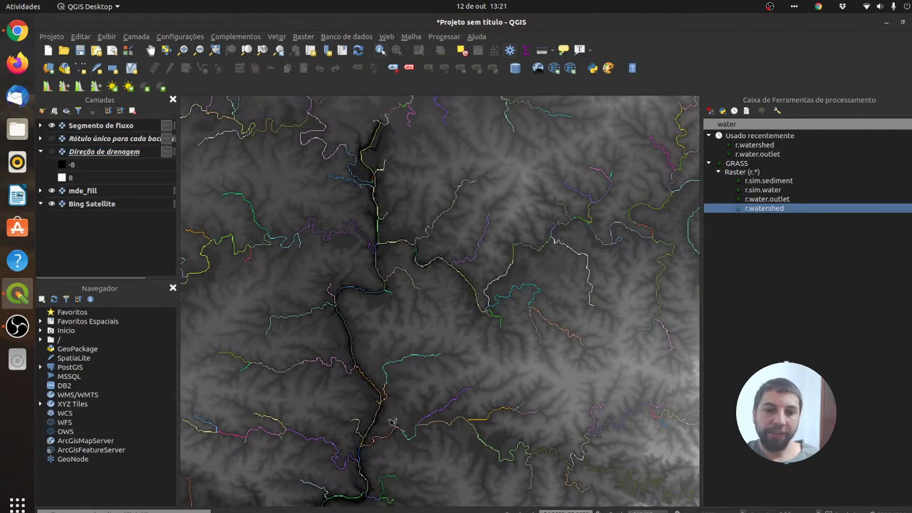
left_click_drag(453, 455, 443, 348)
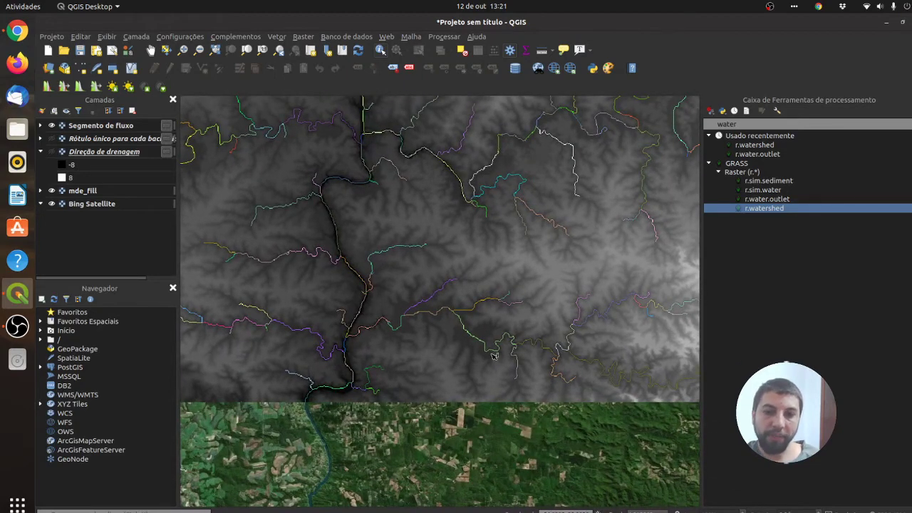
scroll(492, 354, "down", 1)
scroll(535, 357, "up", 1)
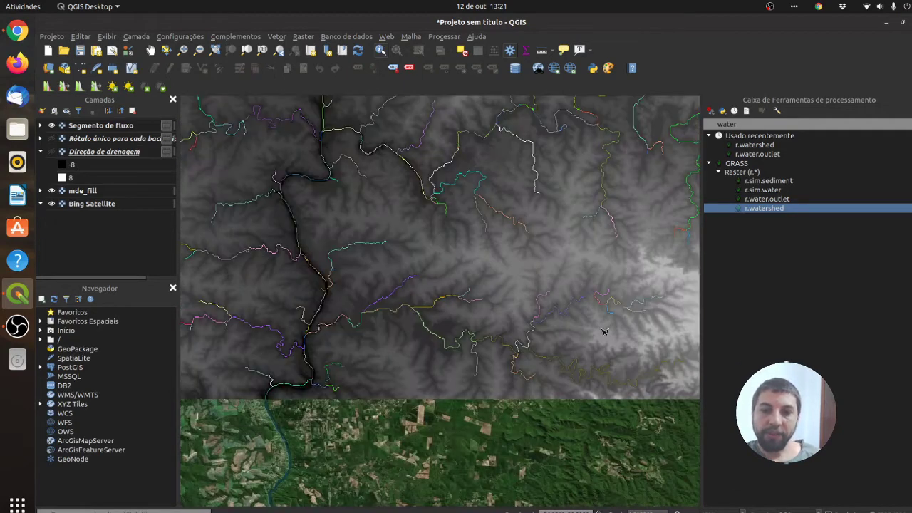
left_click_drag(605, 332, 465, 342)
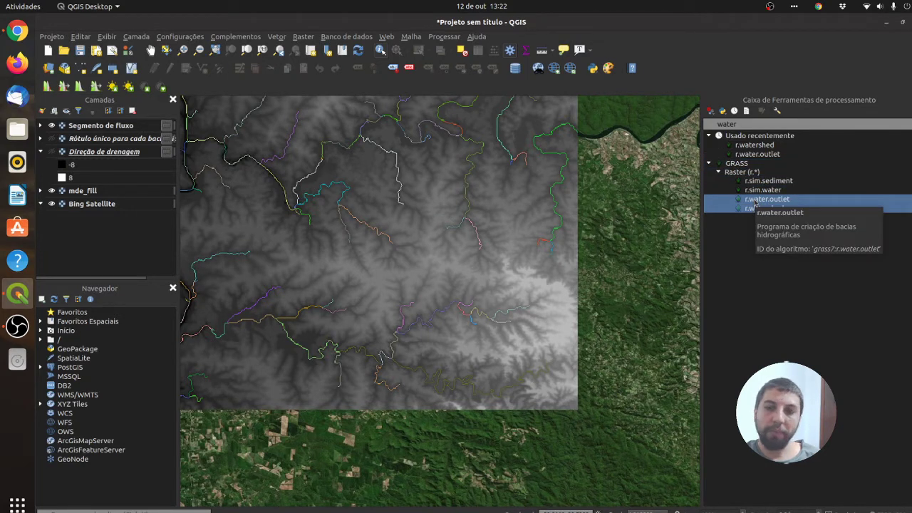
double_click(753, 203)
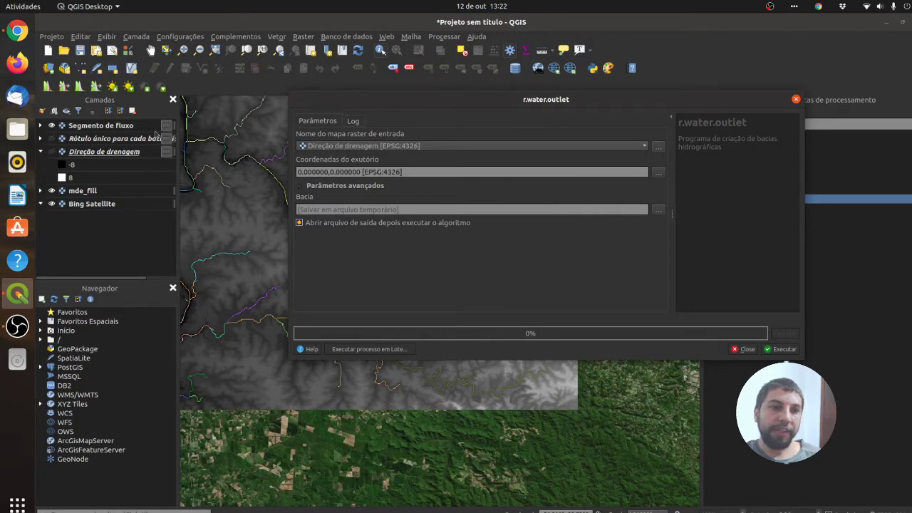
Step: Display the Direção de drenagem layer to view the tool's input raster, and hide it again
left_click(51, 152)
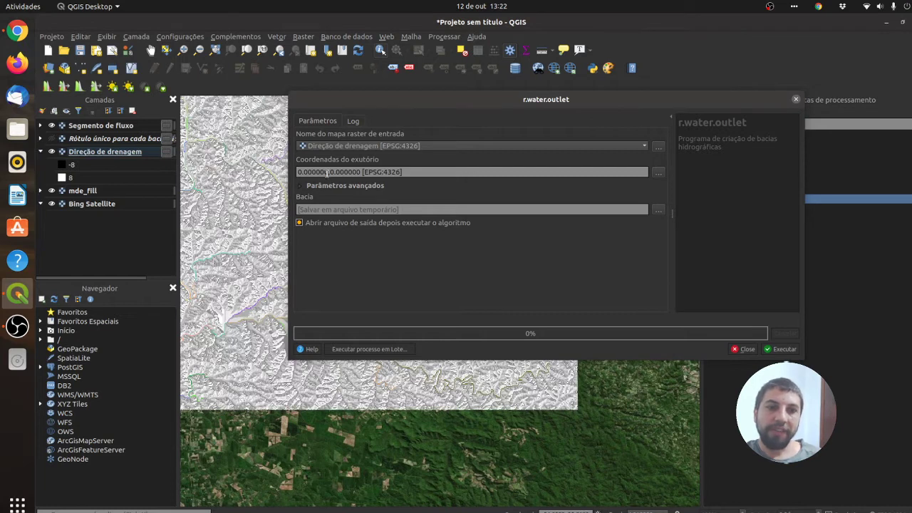
left_click(66, 153)
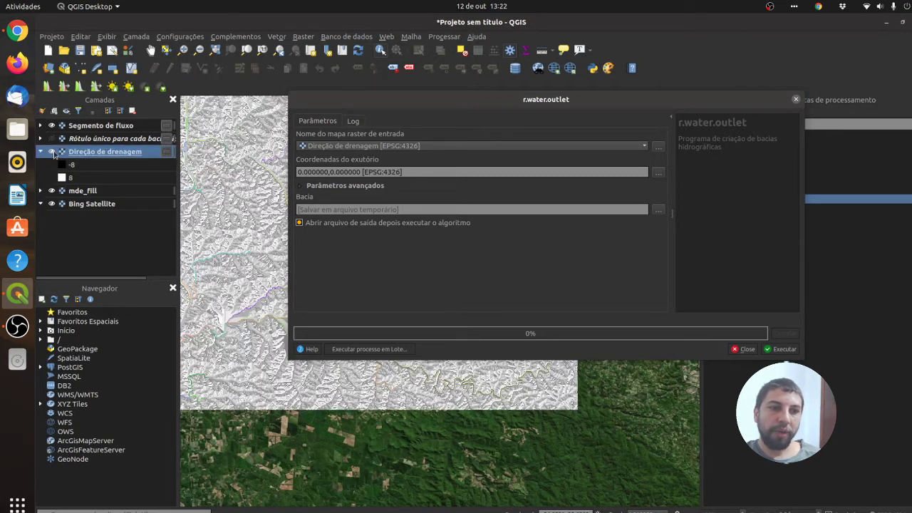
left_click(51, 152)
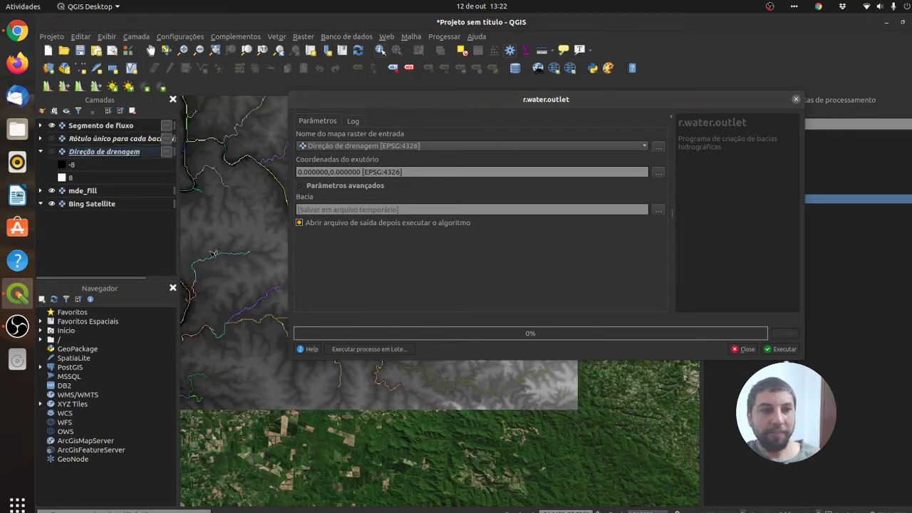
Step: Run r.water.outlet with the outlet picked on the blue stream just upstream of its confluence, at -54.271713,-25.883427, and close the tool
left_click_drag(566, 105, 600, 355)
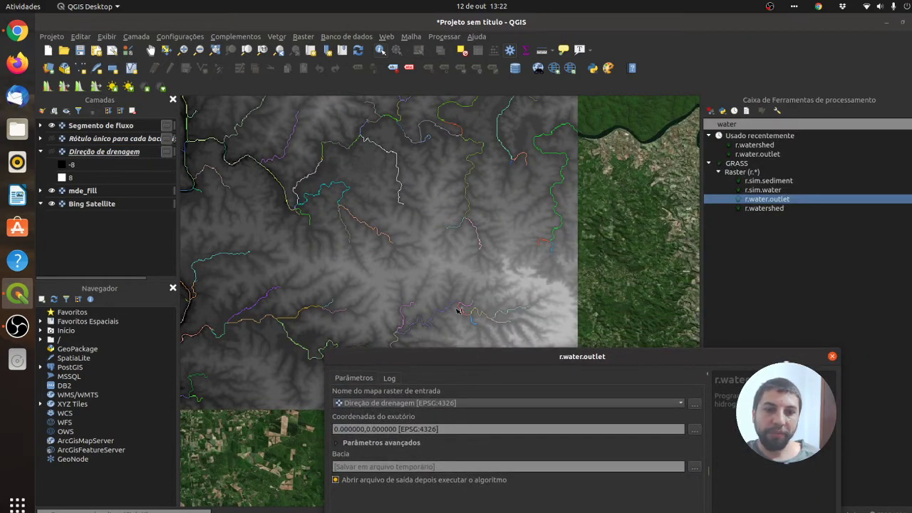
left_click_drag(570, 356, 599, 20)
left_click(726, 96)
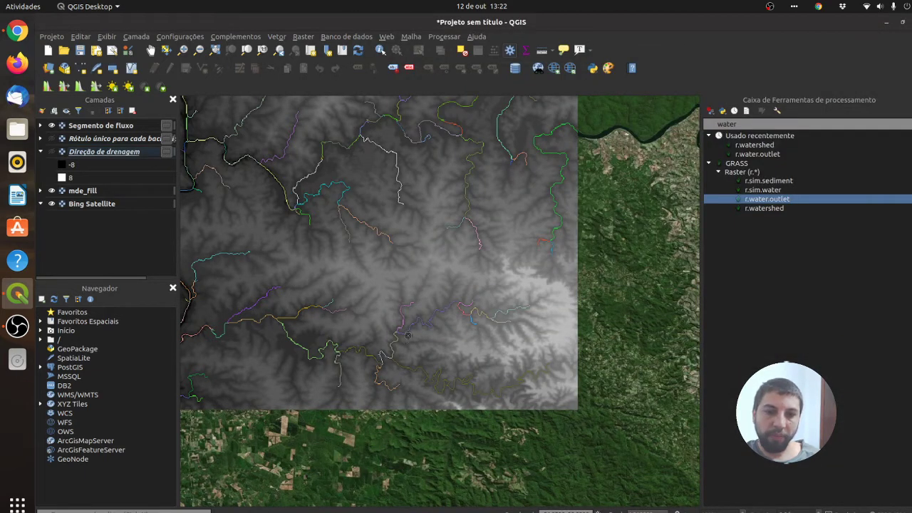
scroll(407, 335, "up", 4)
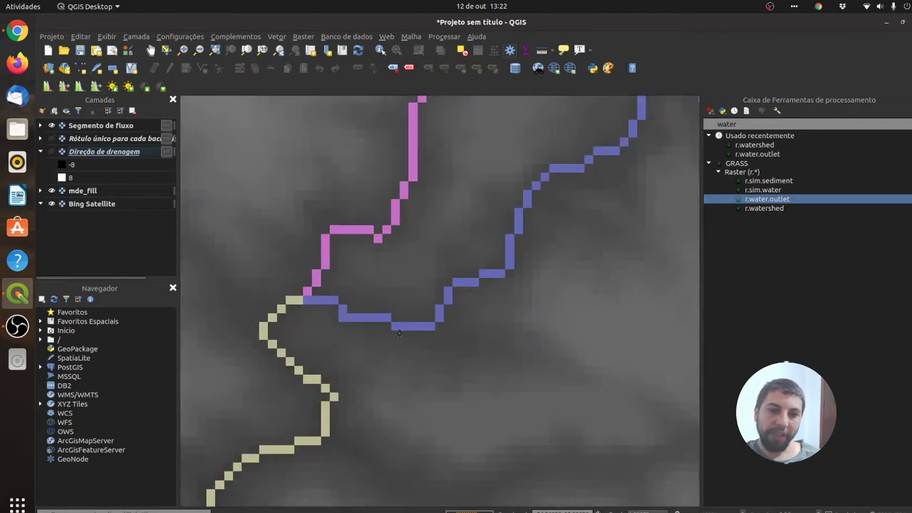
left_click(341, 309)
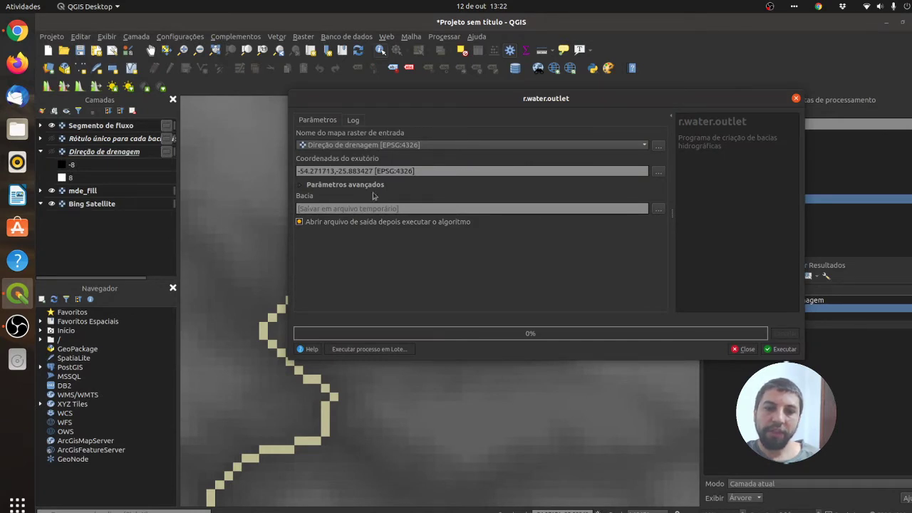
left_click(783, 349)
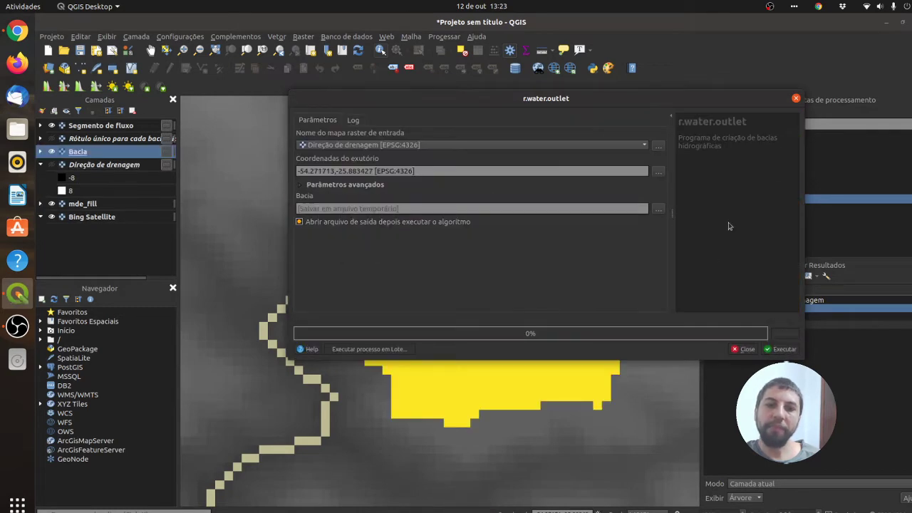
left_click(795, 99)
Step: Examine the delineated basin, move the Bacia layer directly above Rótulo único, and select Direção de drenagem
scroll(504, 295, "up", 3)
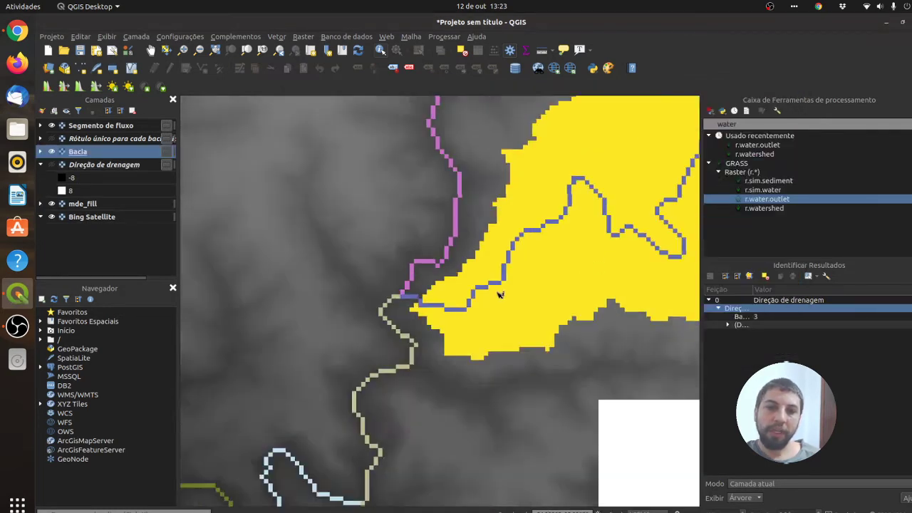
scroll(468, 265, "down", 3)
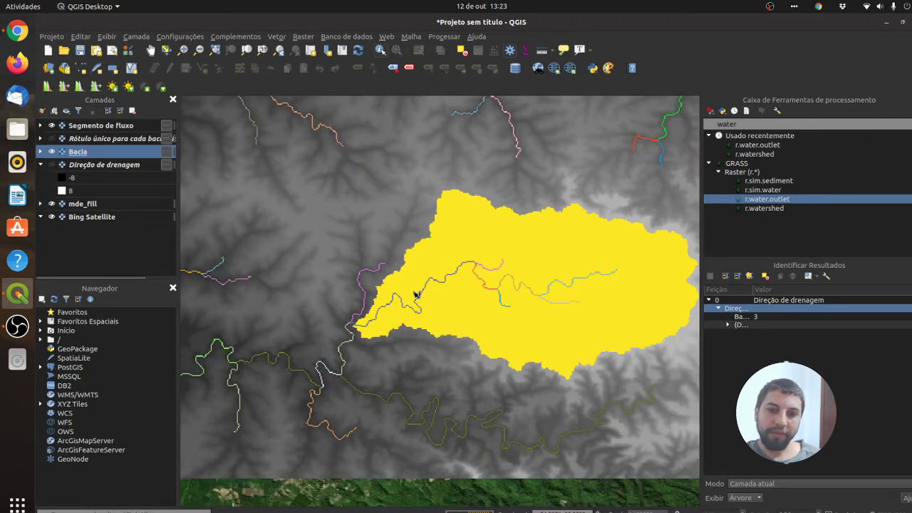
scroll(551, 340, "down", 1)
left_click_drag(560, 329, 474, 327)
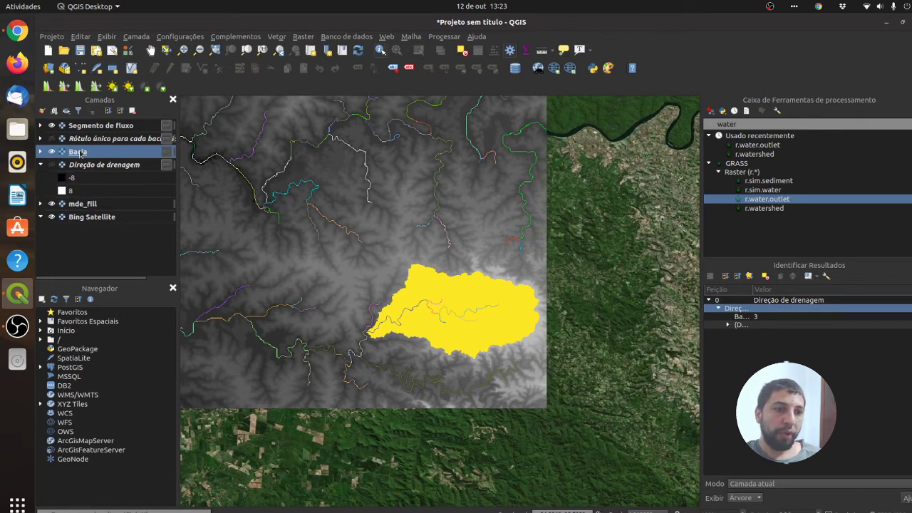
left_click_drag(80, 153, 100, 137)
left_click(65, 168)
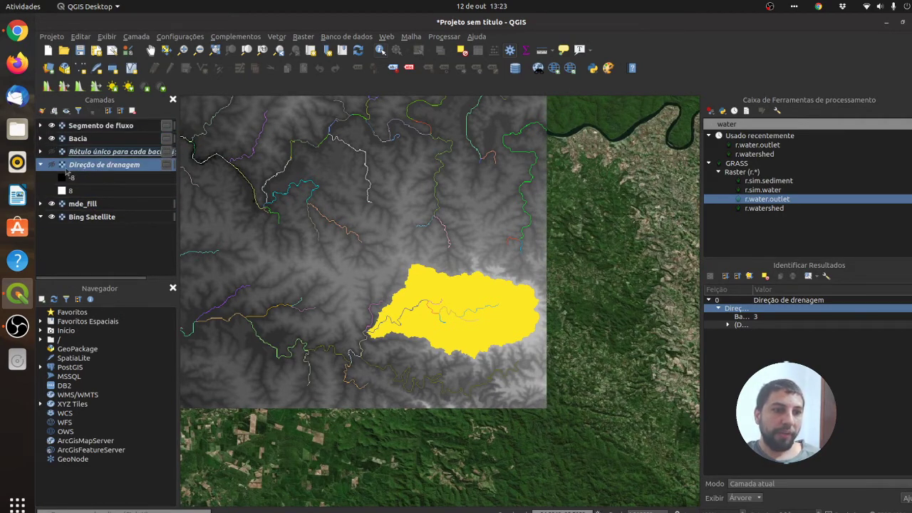
Step: Collapse the Direção de drenagem legend and open the GRASS r.to.vect tool by searching for r.to
left_click(40, 166)
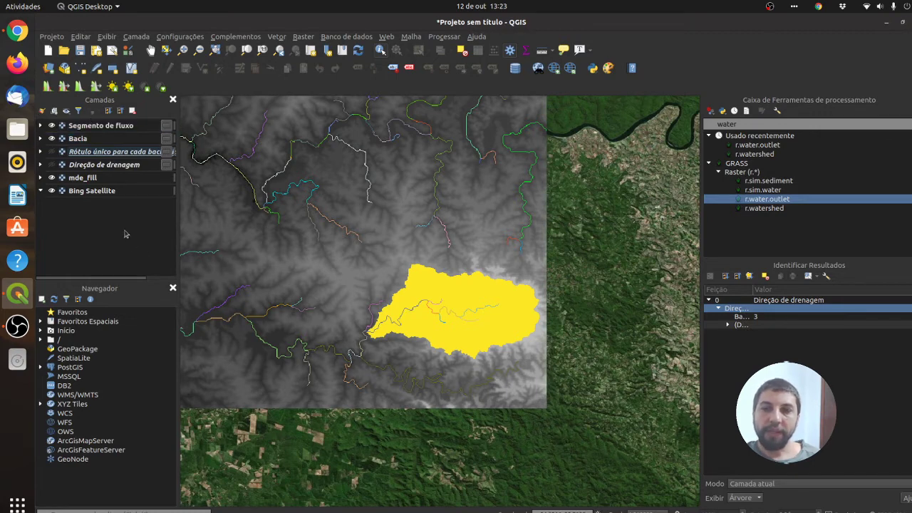
double_click(746, 124)
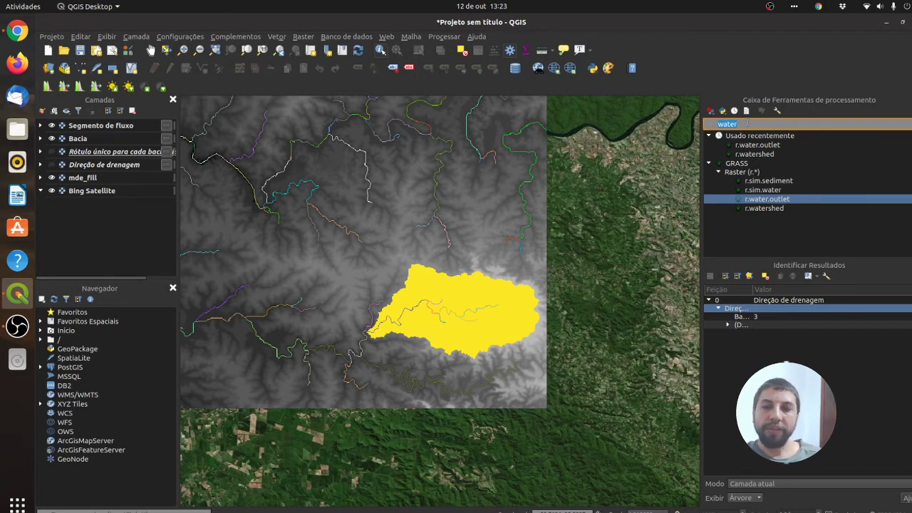
type("r.to")
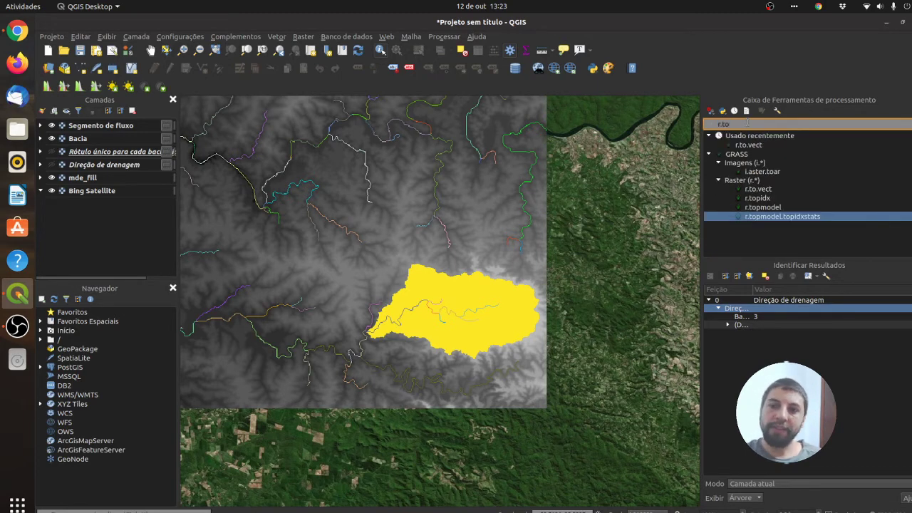
double_click(748, 145)
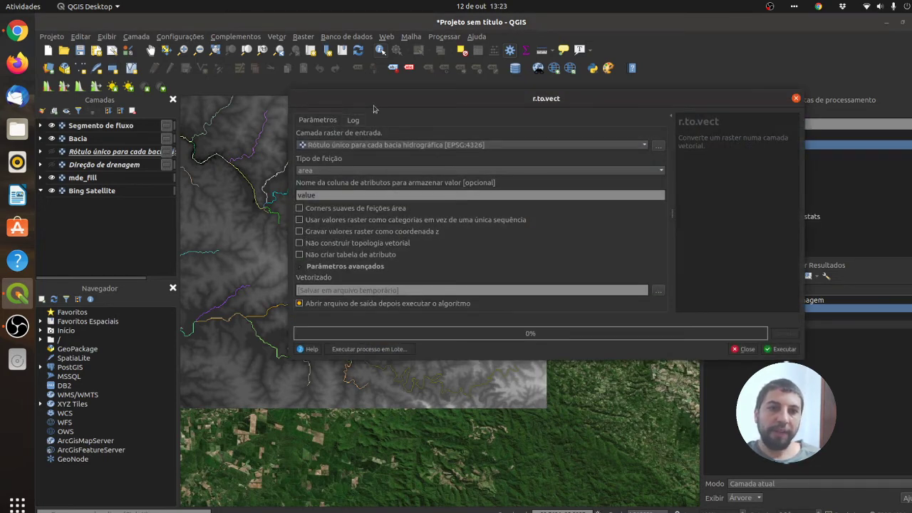
Step: Run r.to.vect on the Bacia raster with feature type area and a temporary output, and close the tool
left_click(351, 146)
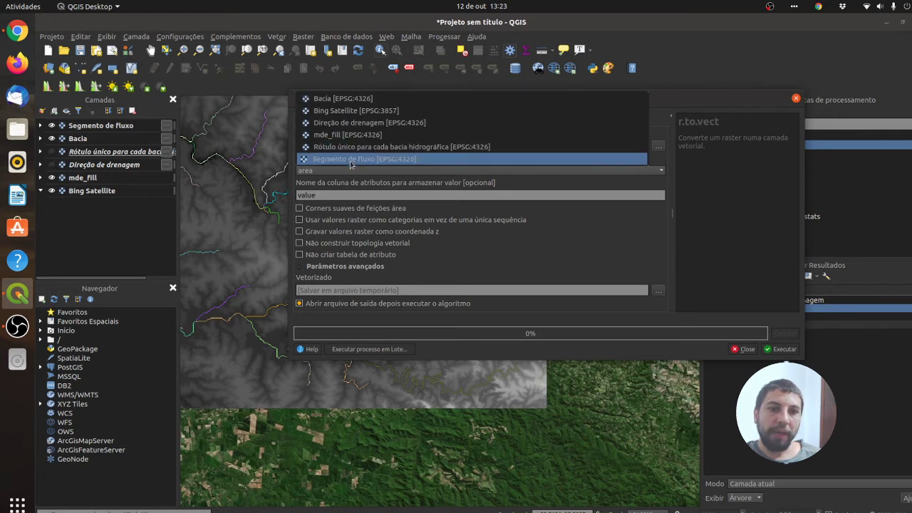
left_click(348, 99)
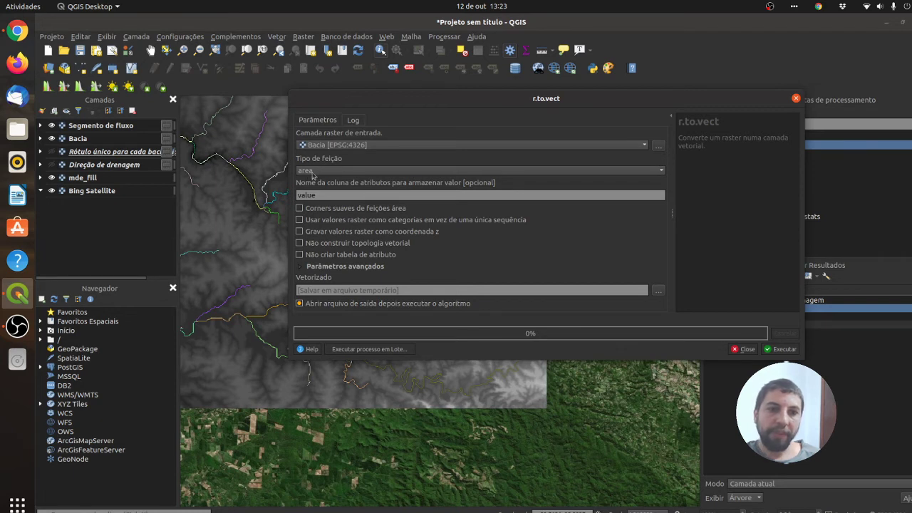
left_click(311, 171)
left_click(317, 172)
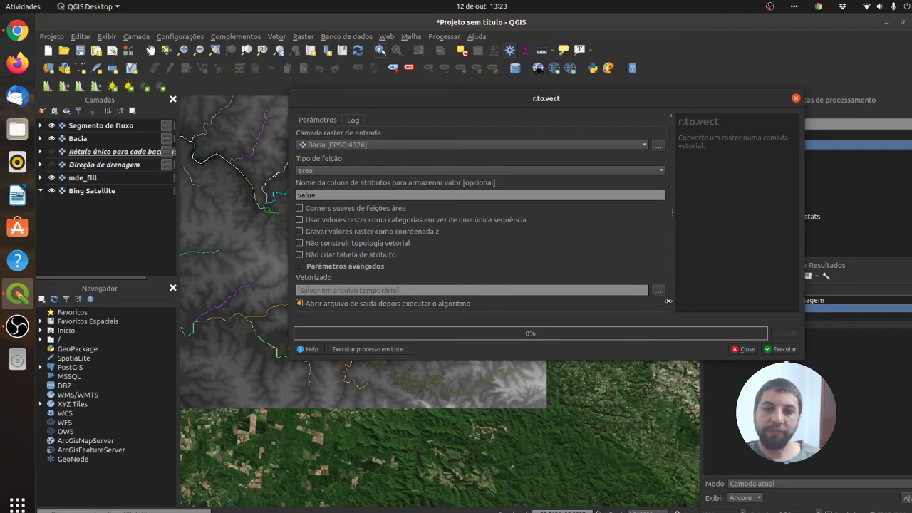
left_click(782, 349)
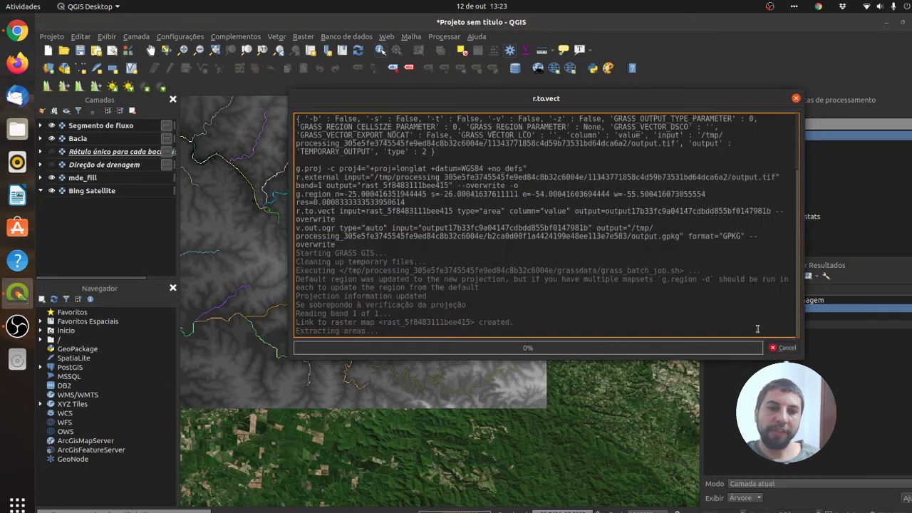
left_click(795, 98)
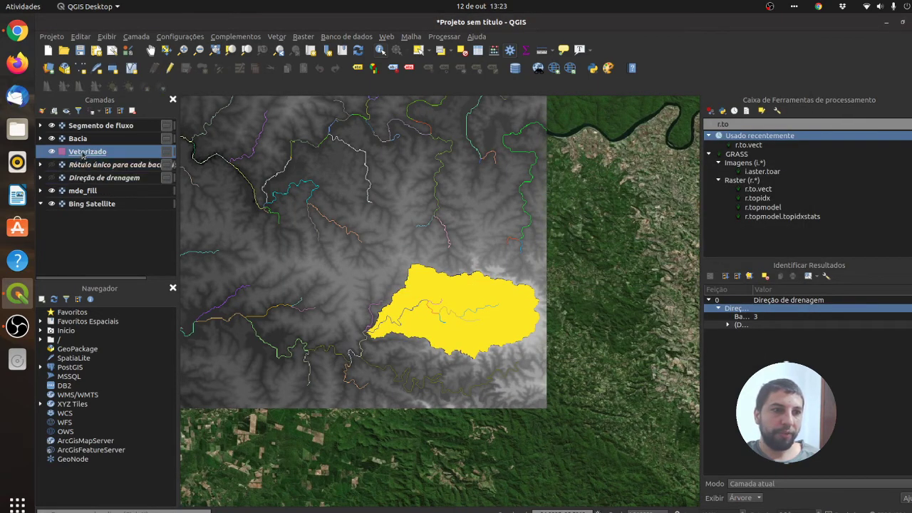
Step: Move the Vetorizado layer to the top of the layer order and hide the Segmento de fluxo and Bacia layers
left_click_drag(83, 154, 77, 128)
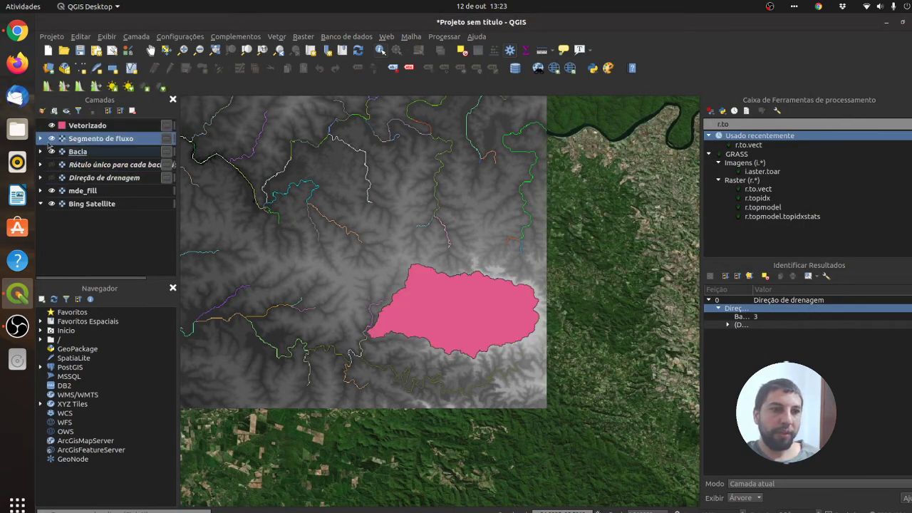
left_click(52, 138)
left_click(52, 151)
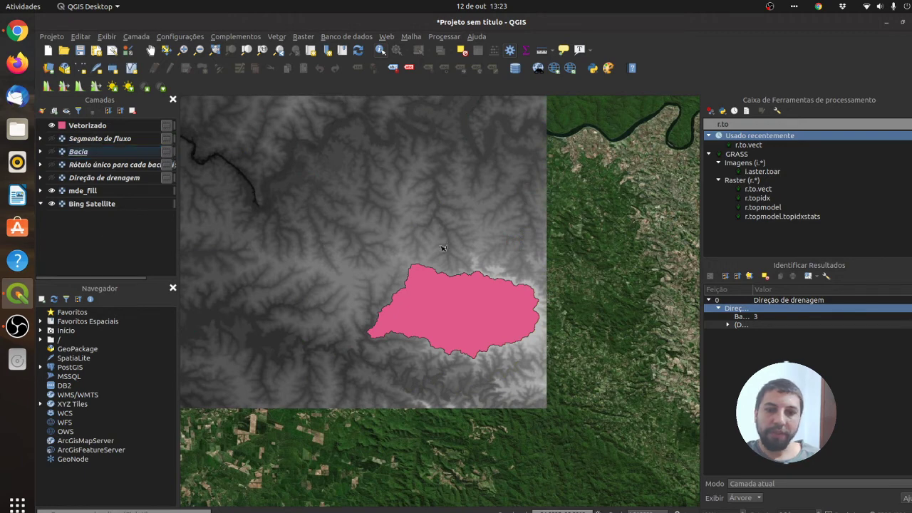
scroll(428, 326, "up", 1)
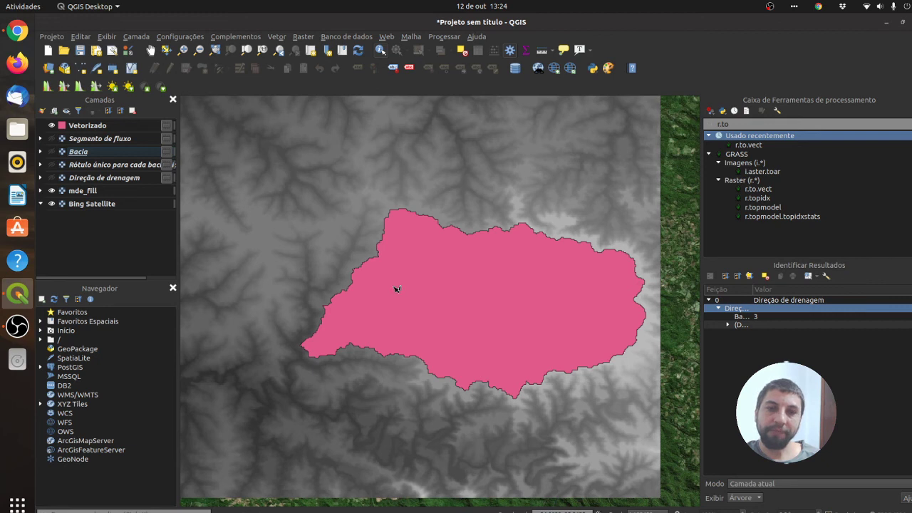
left_click(769, 8)
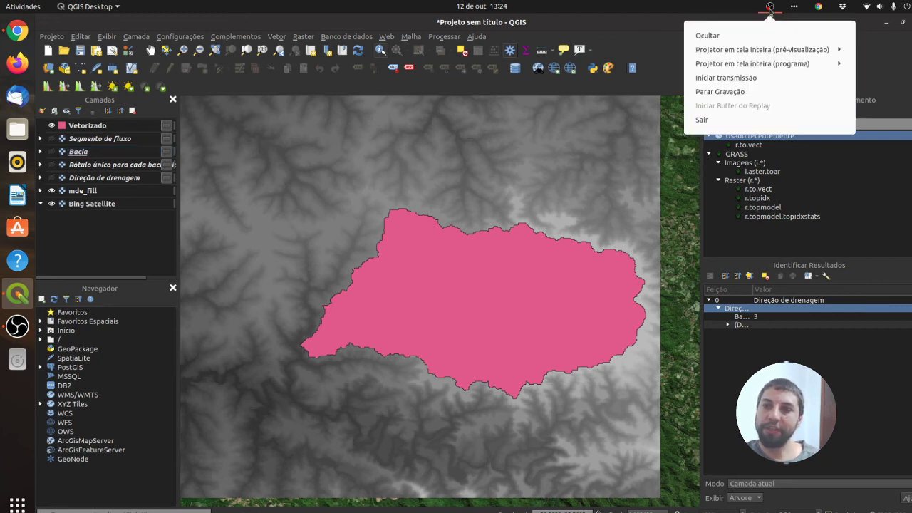